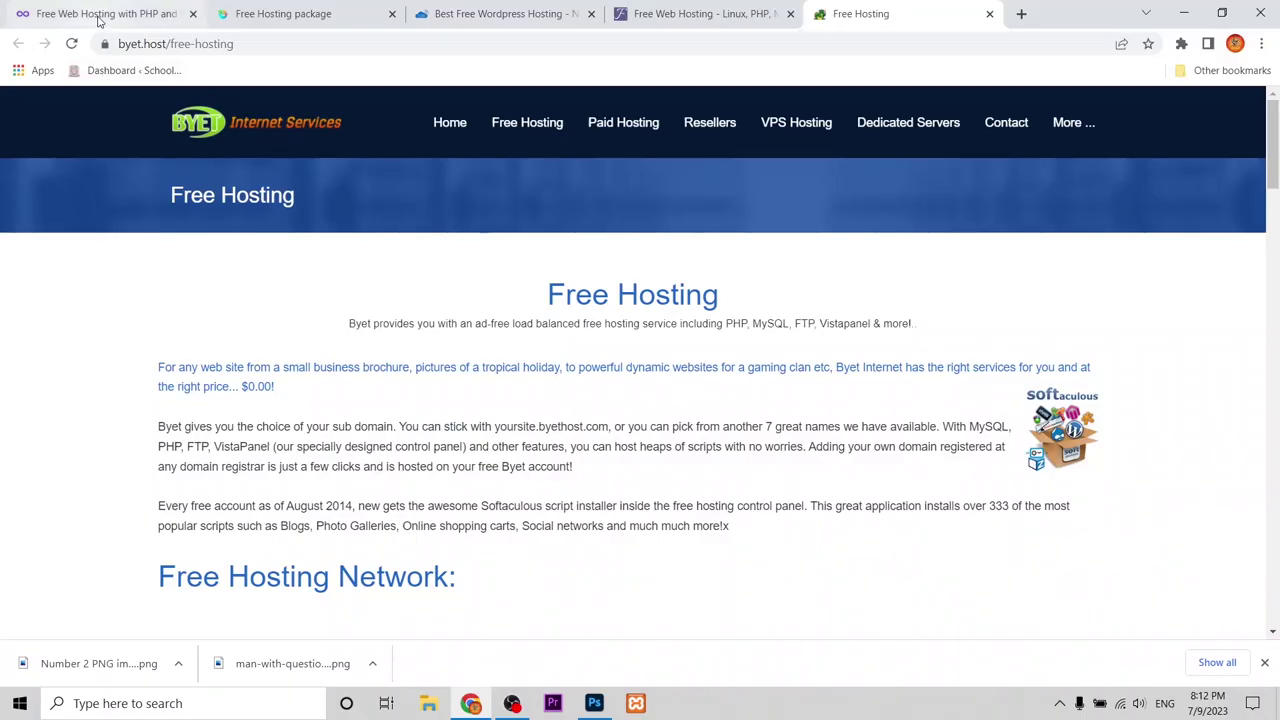
Glance at the Freehostia and byet.host free hosting tabs, then return to infinityfree.com.
click(110, 14)
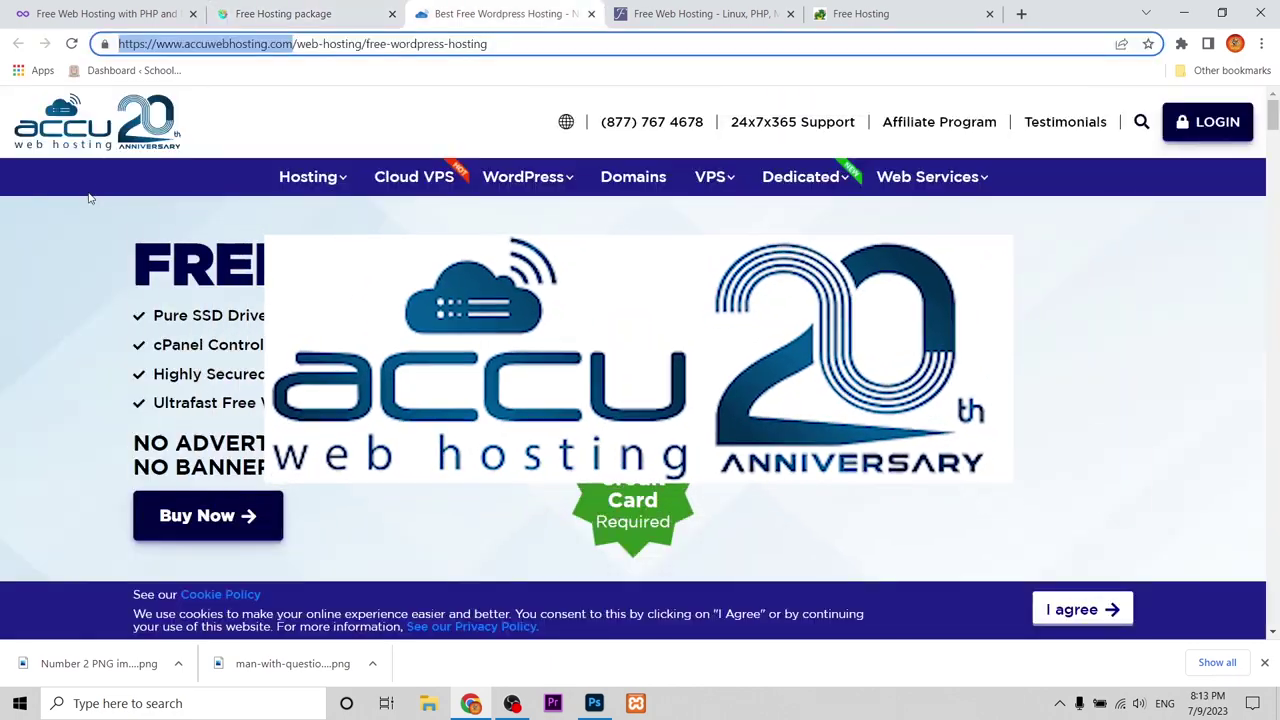
click(727, 14)
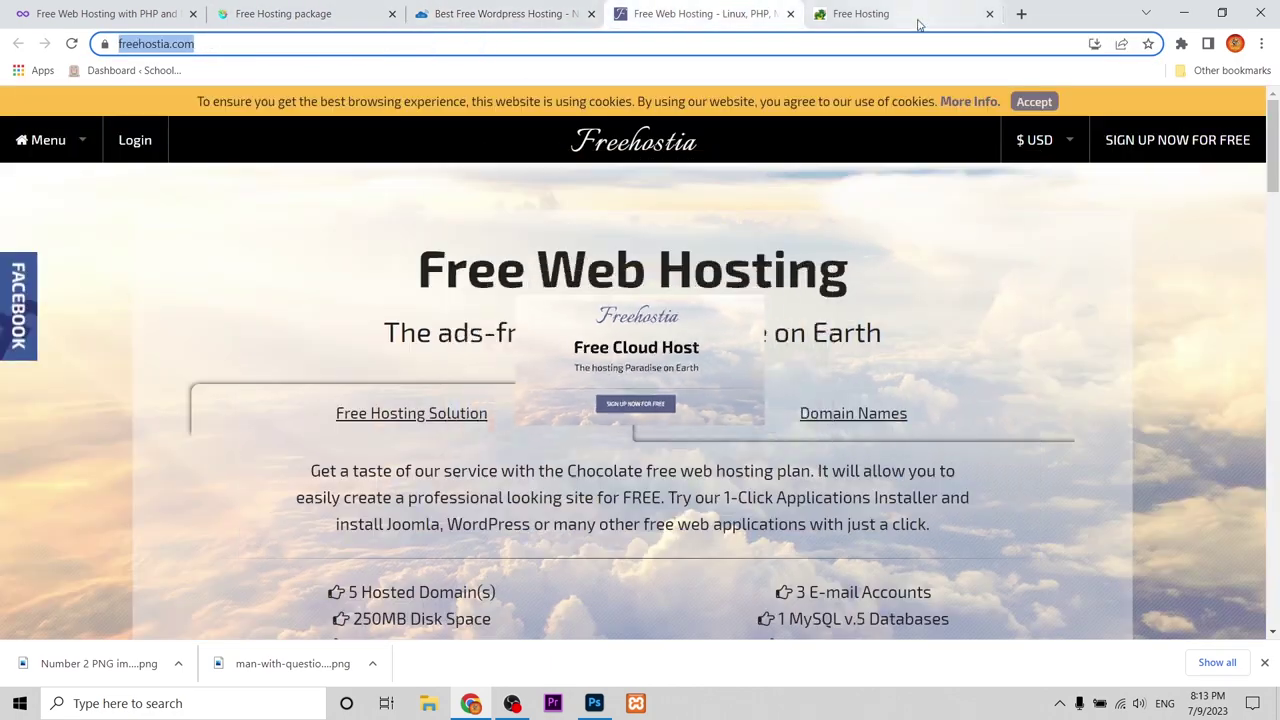
click(880, 14)
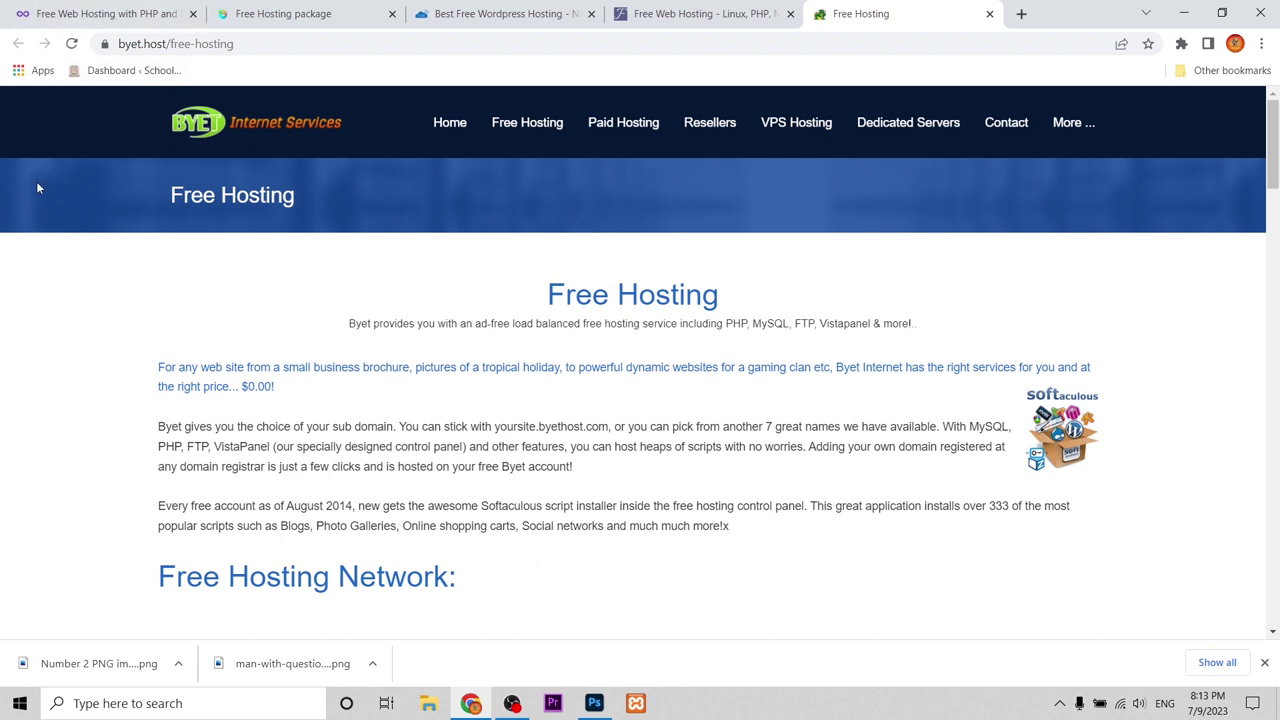
click(108, 18)
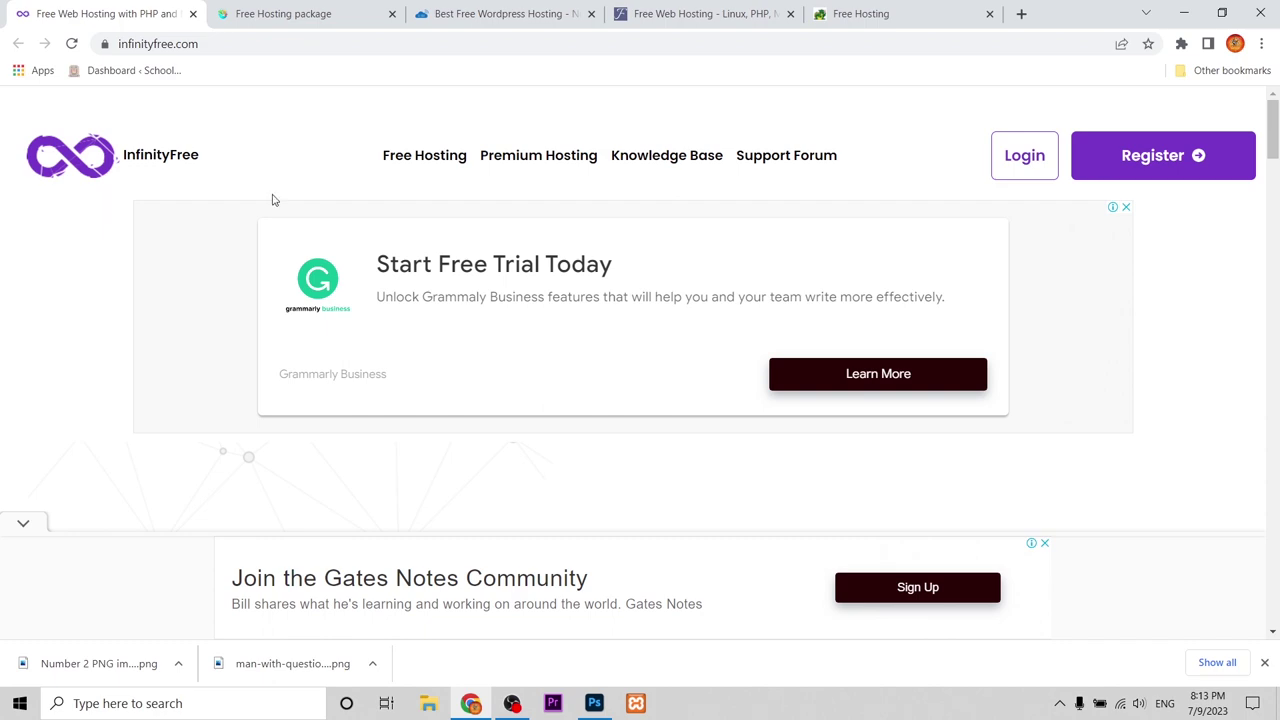
Go back to the InfinityFree page and scroll down to its Free Hosting Features list.
click(318, 12)
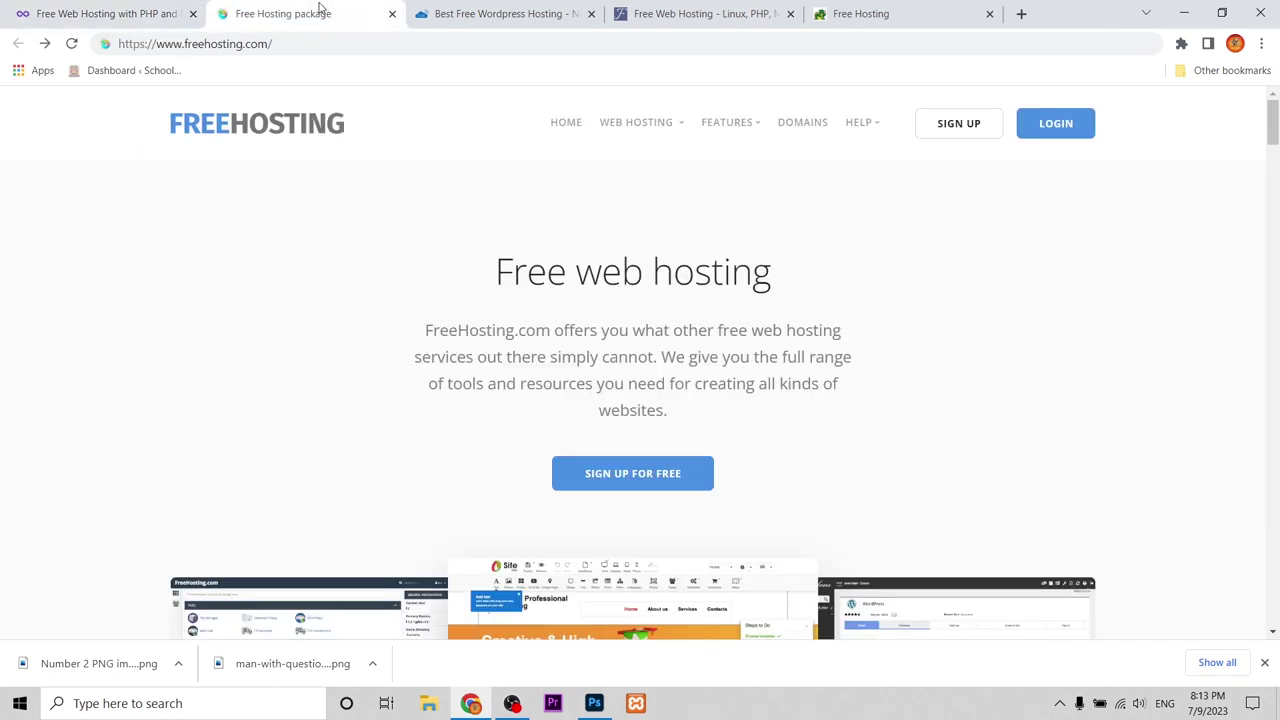
click(155, 14)
scroll(358, 546, down, 10)
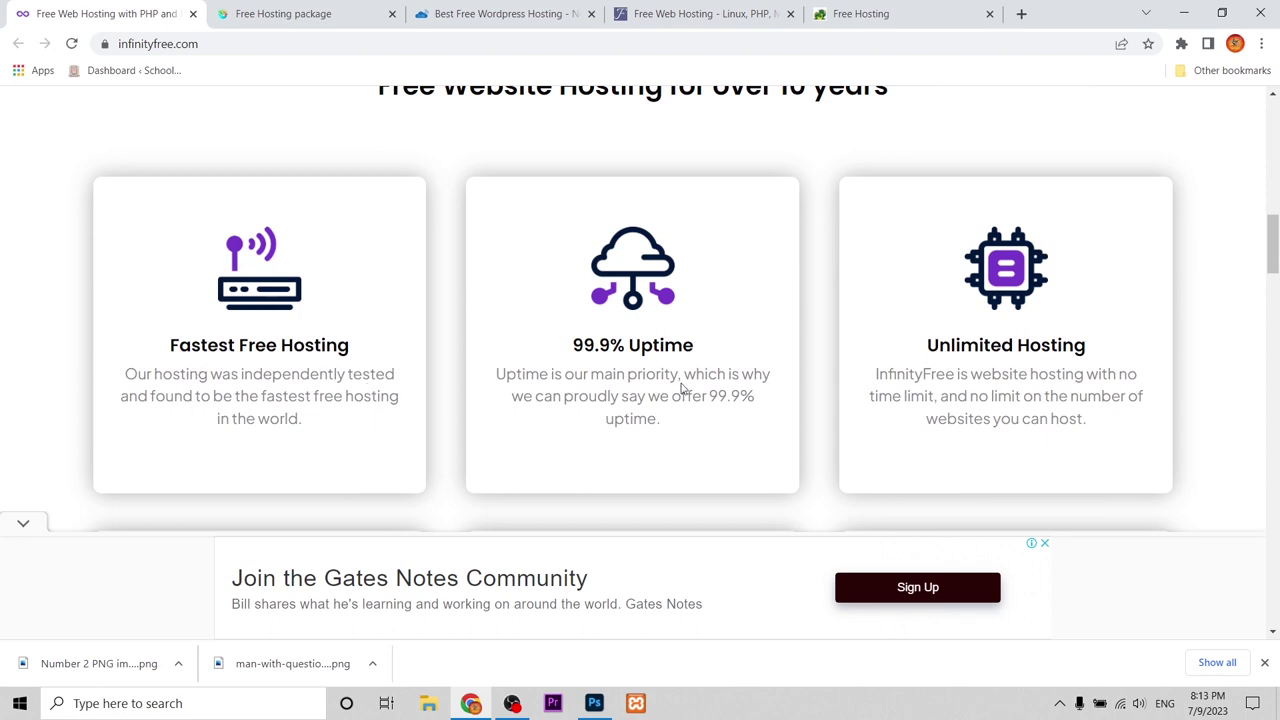
scroll(694, 380, down, 1)
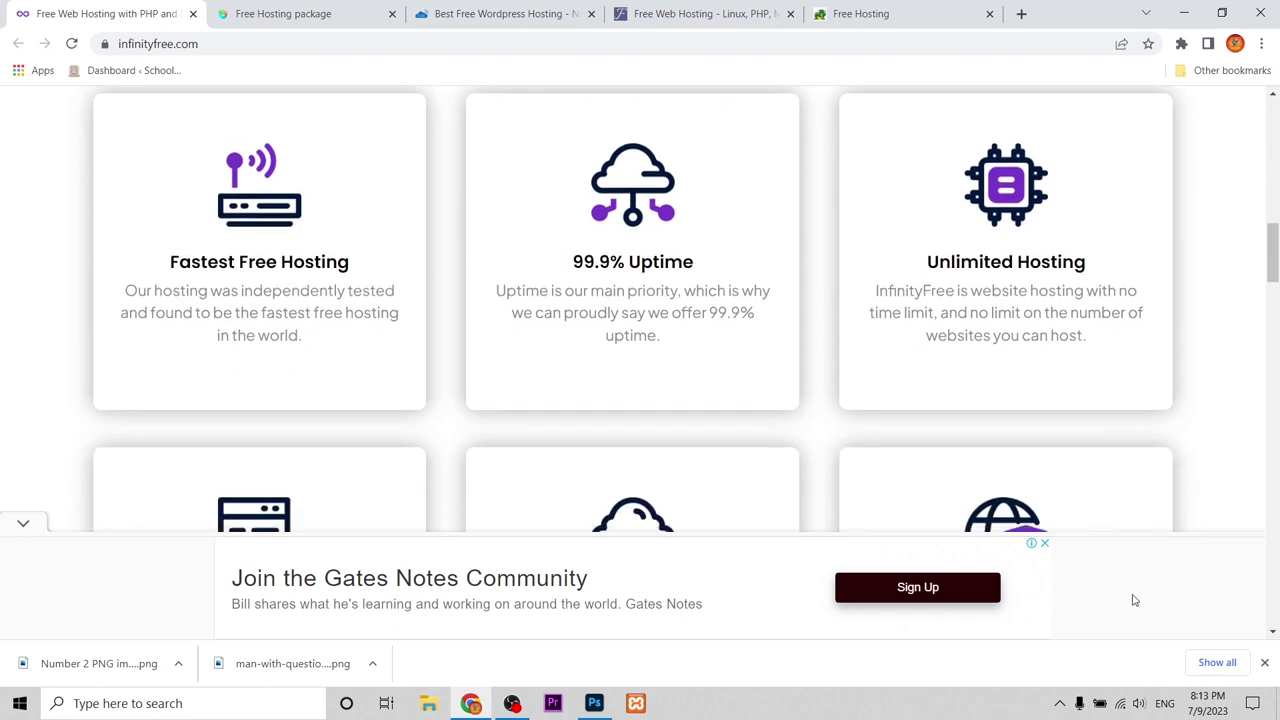
scroll(774, 329, down, 3)
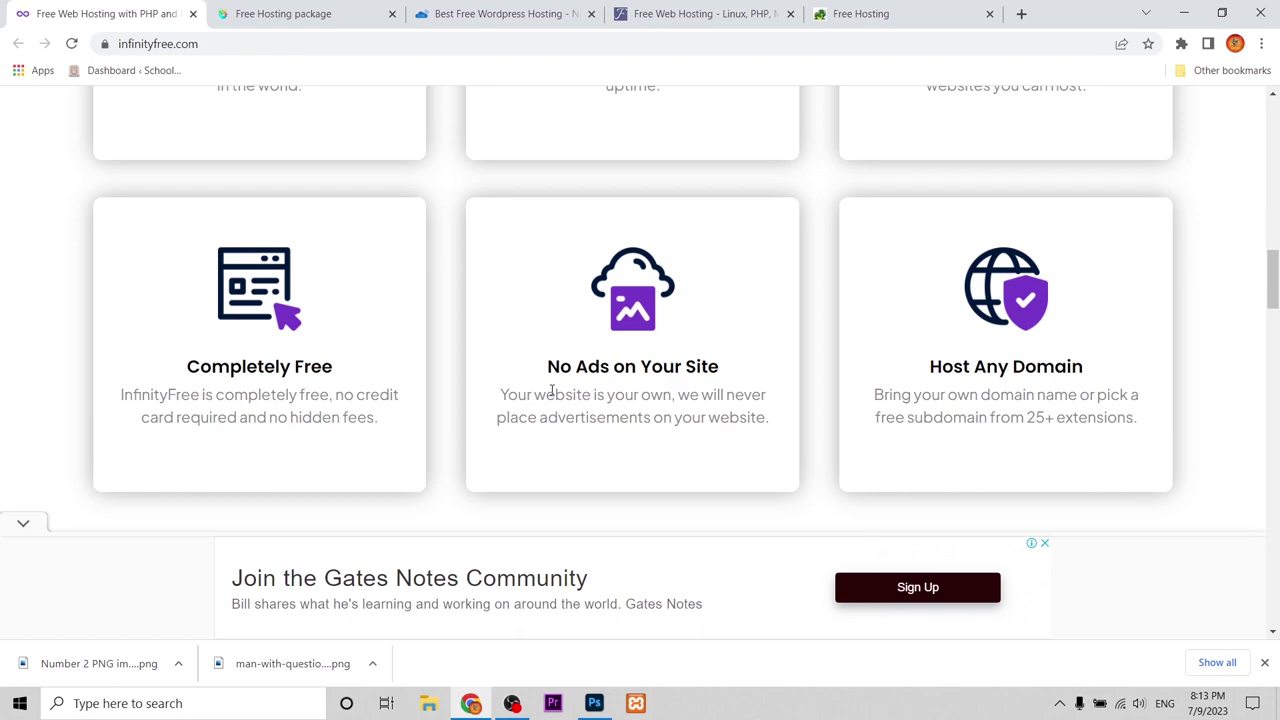
scroll(1023, 346, down, 2)
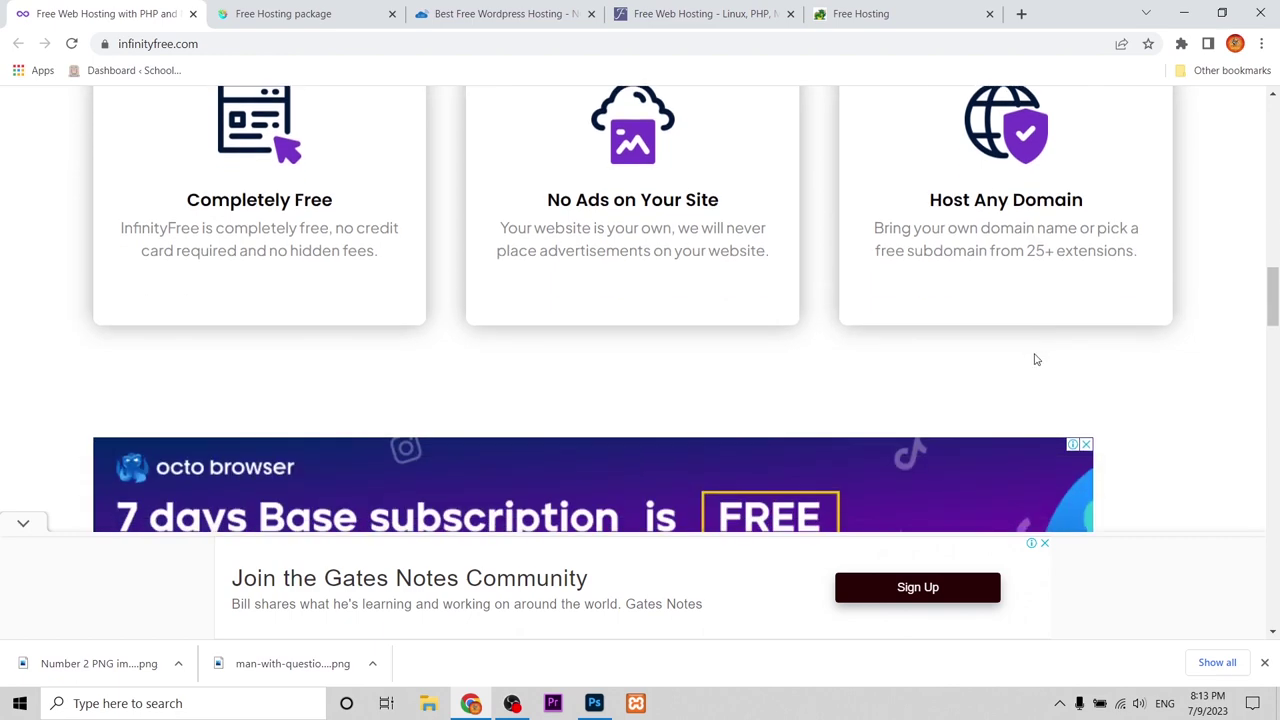
scroll(903, 344, down, 1)
scroll(903, 344, down, 5)
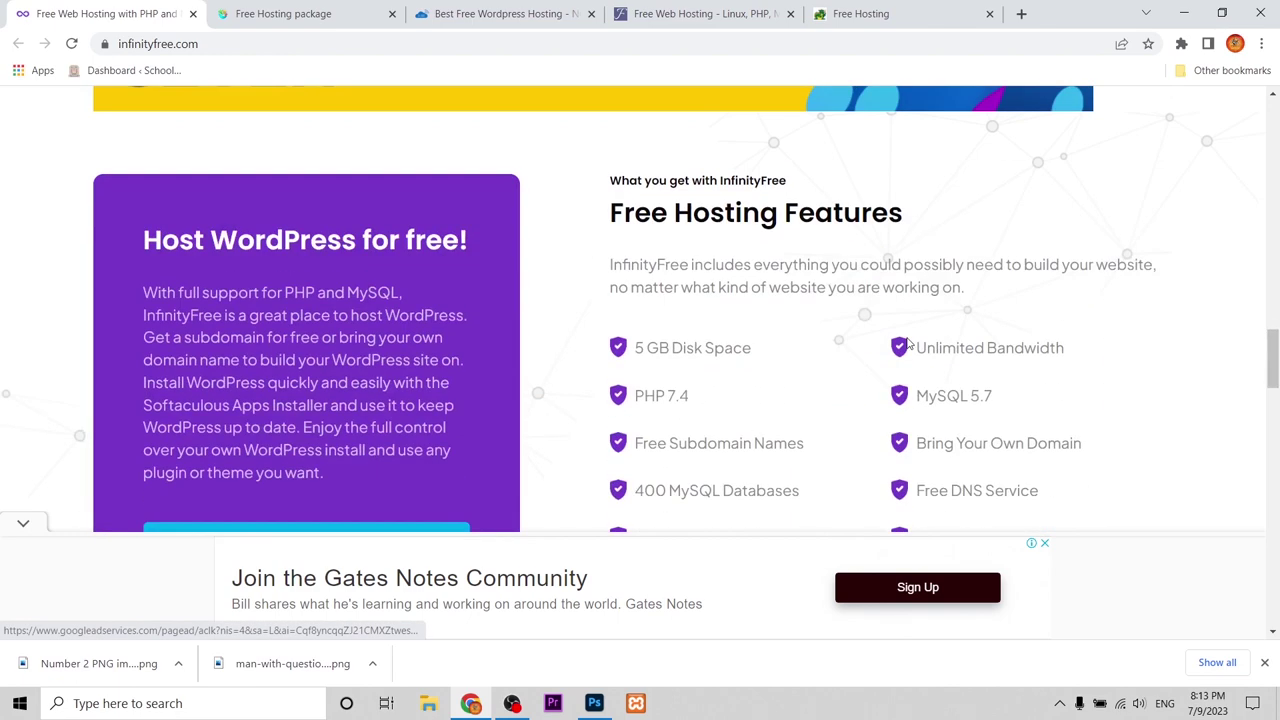
scroll(684, 312, down, 1)
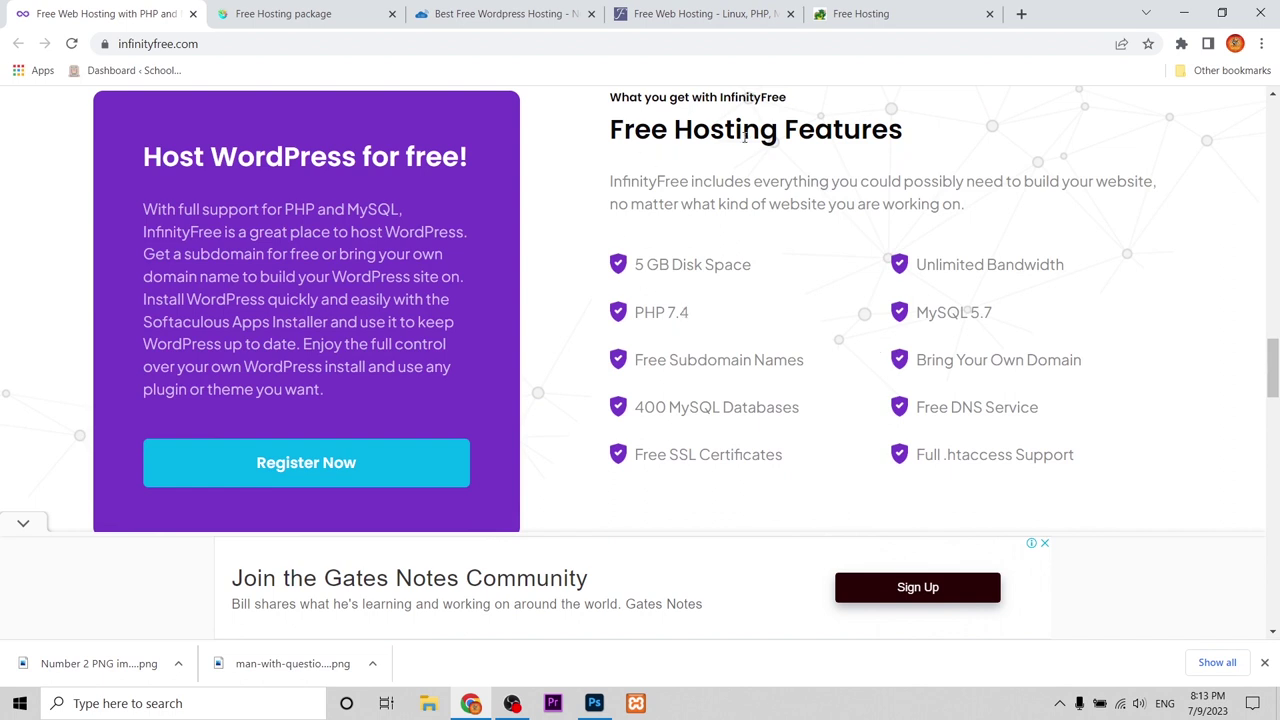
Highlight the features list, clear the highlight, and move to the FreeHosting.com page.
drag(1075, 453, 612, 272)
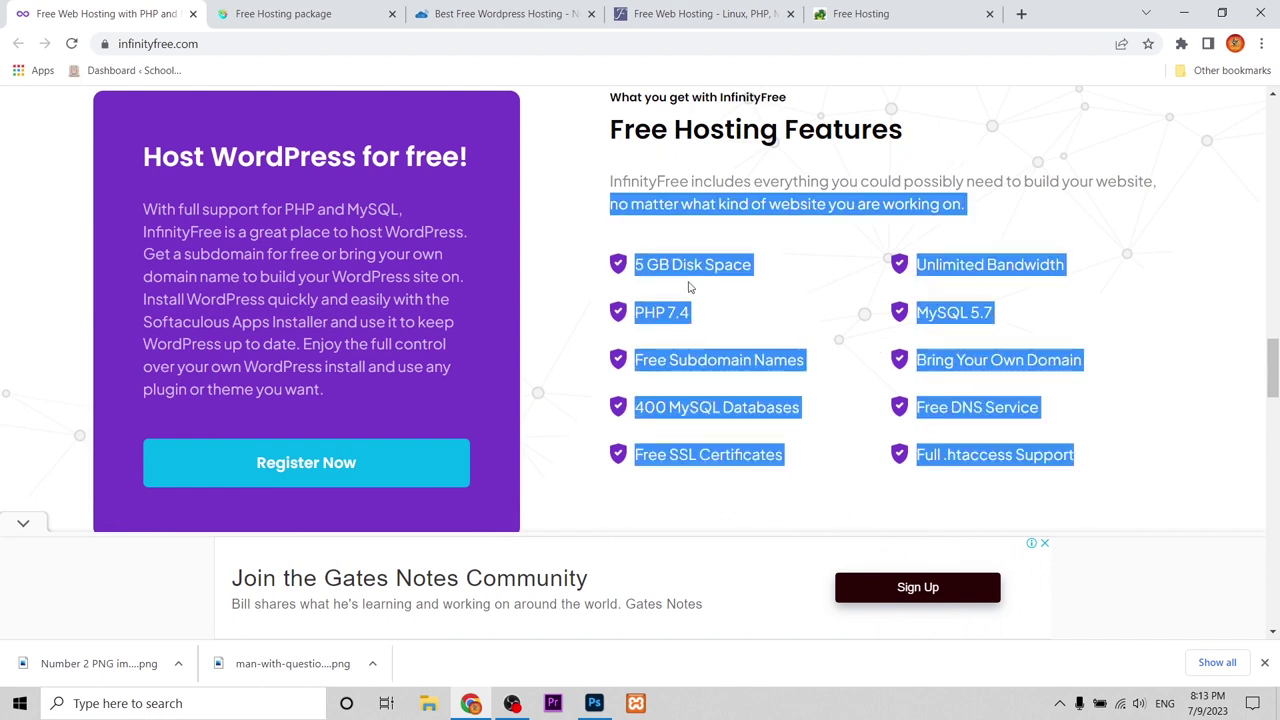
click(689, 286)
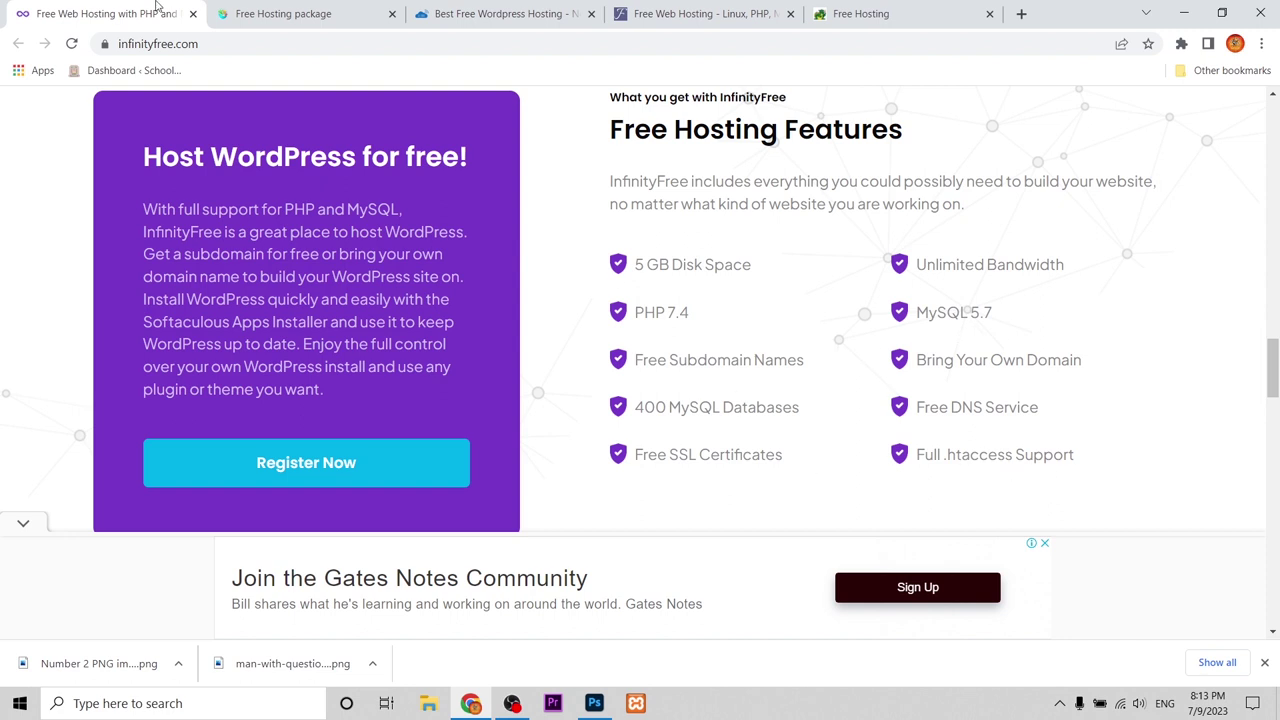
click(262, 14)
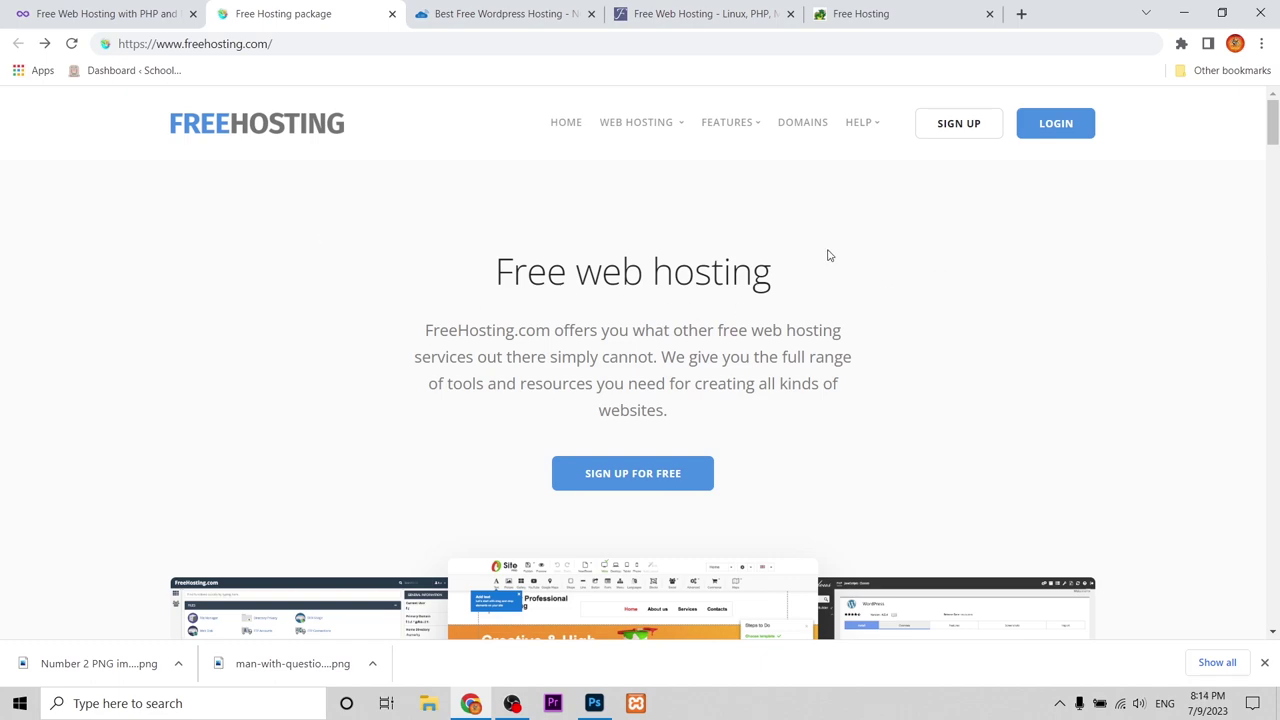
Scroll to FreeHosting.com's free package: 10 GB storage, unmetered bandwidth, one website, cPanel.
scroll(723, 300, down, 10)
scroll(723, 330, down, 15)
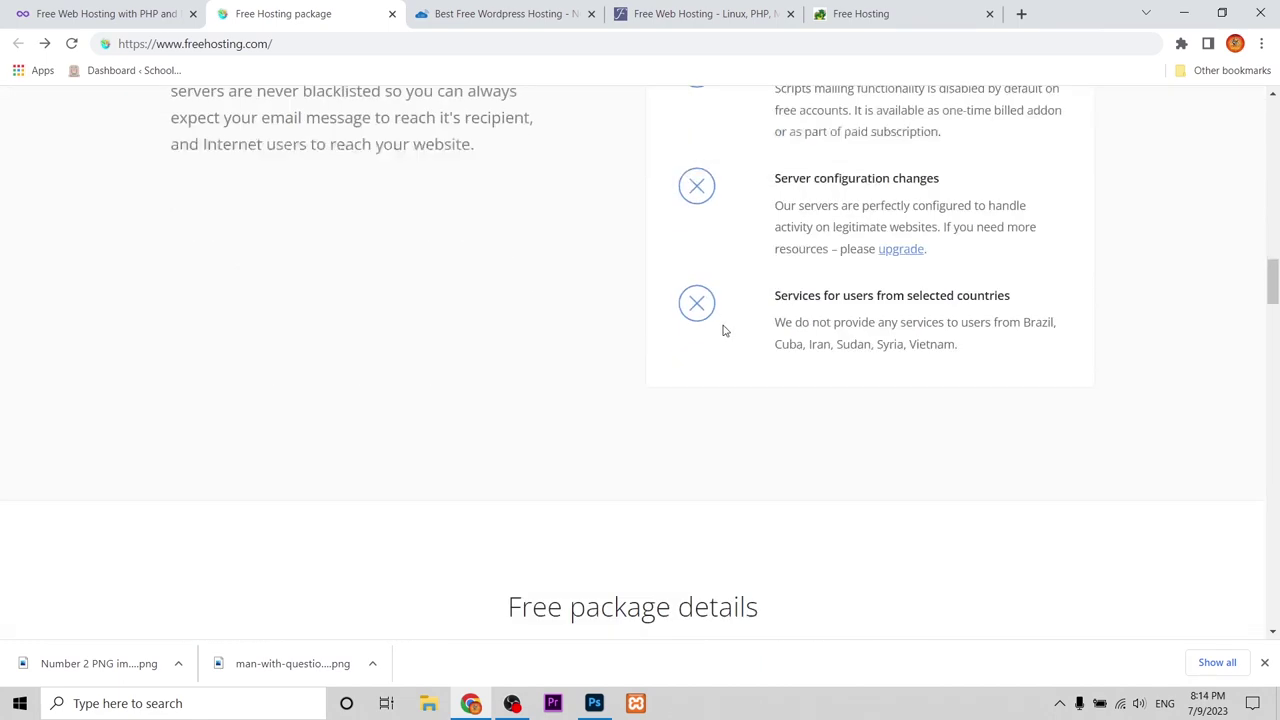
scroll(725, 330, up, 3)
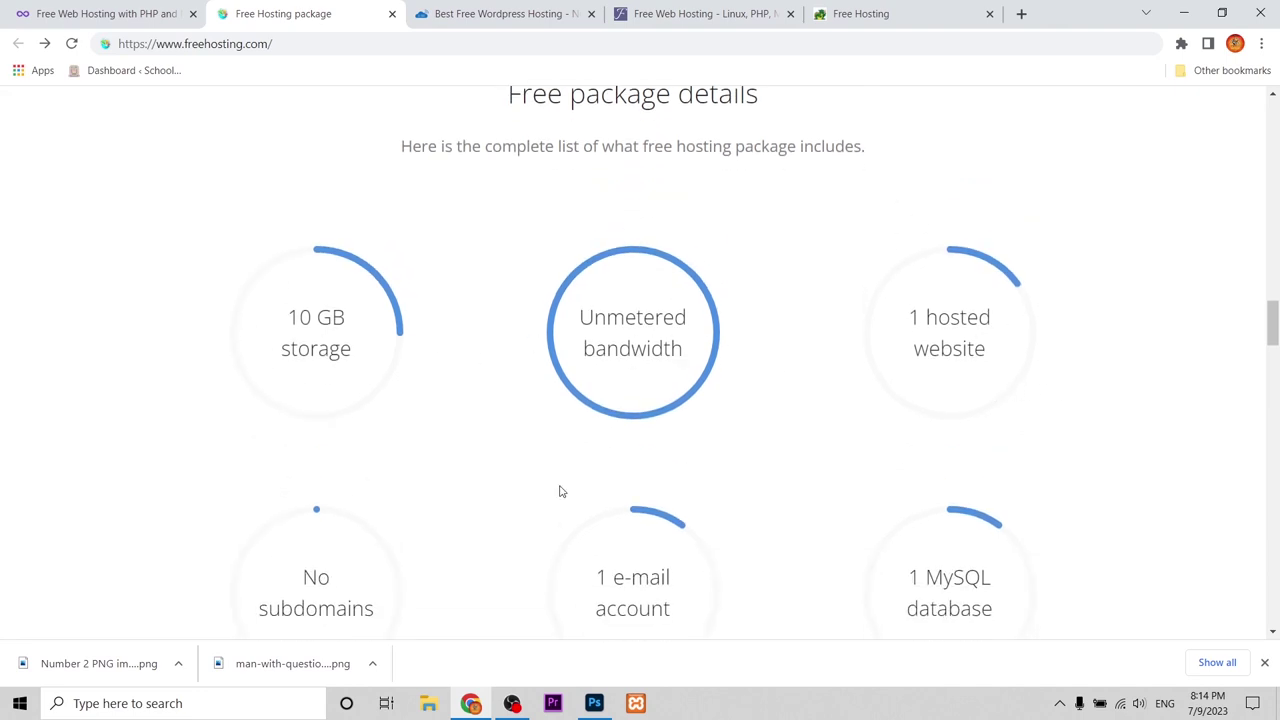
scroll(365, 508, down, 1)
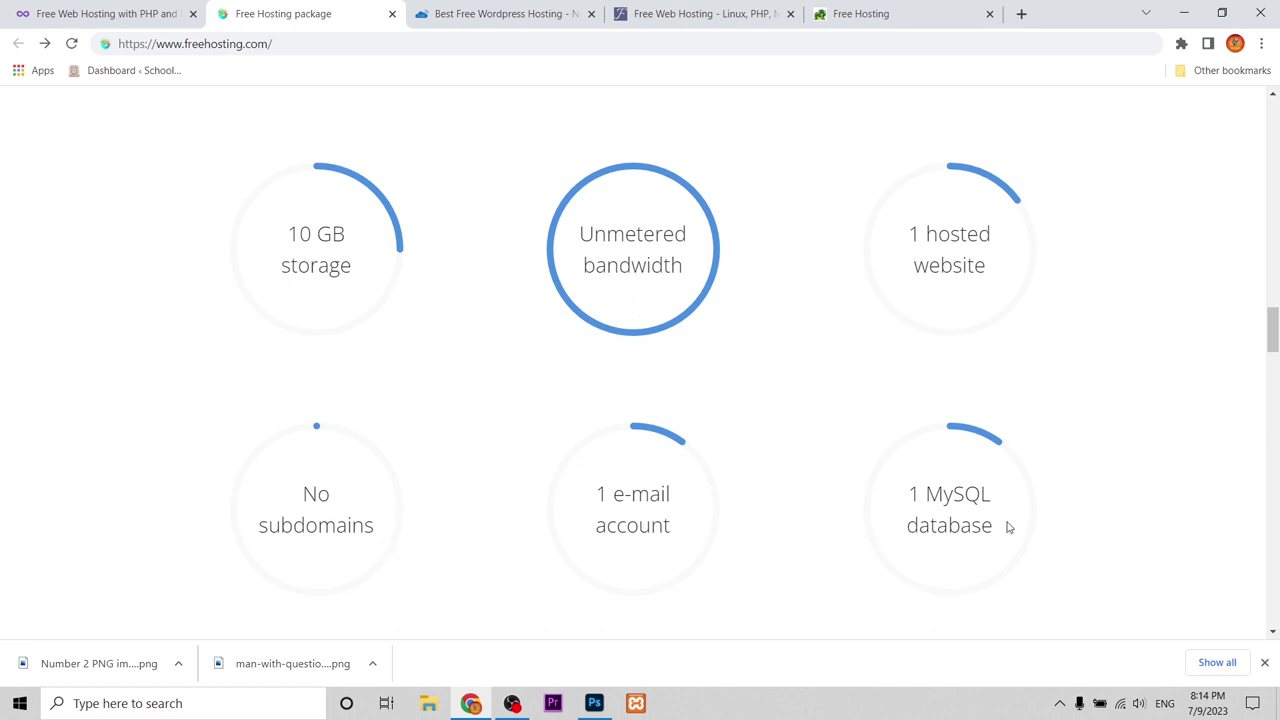
scroll(1006, 520, down, 4)
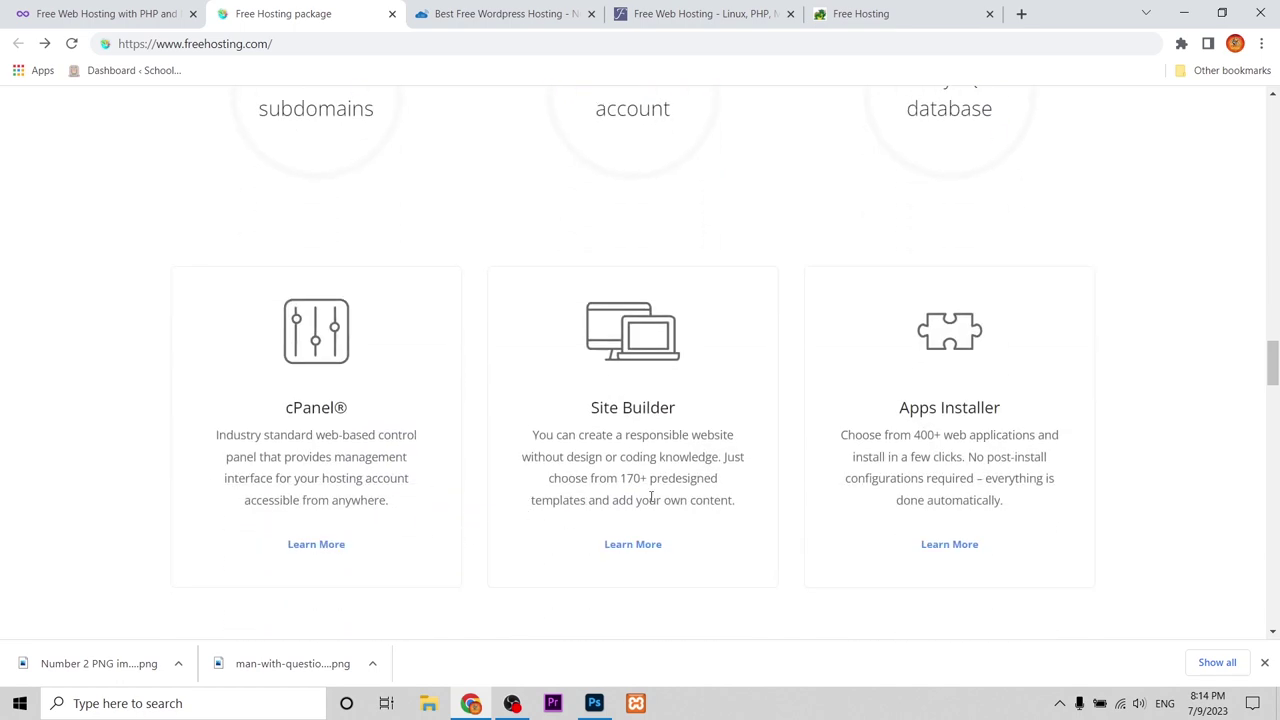
scroll(1046, 477, down, 3)
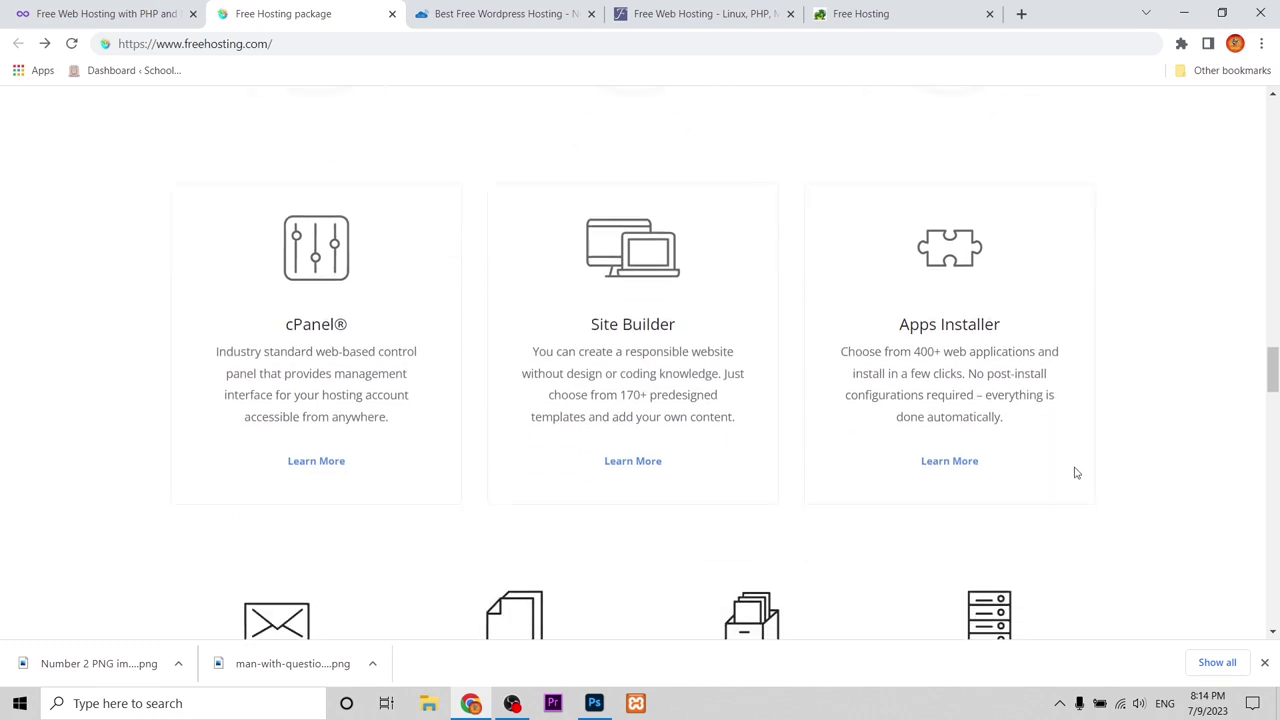
scroll(1076, 473, up, 4)
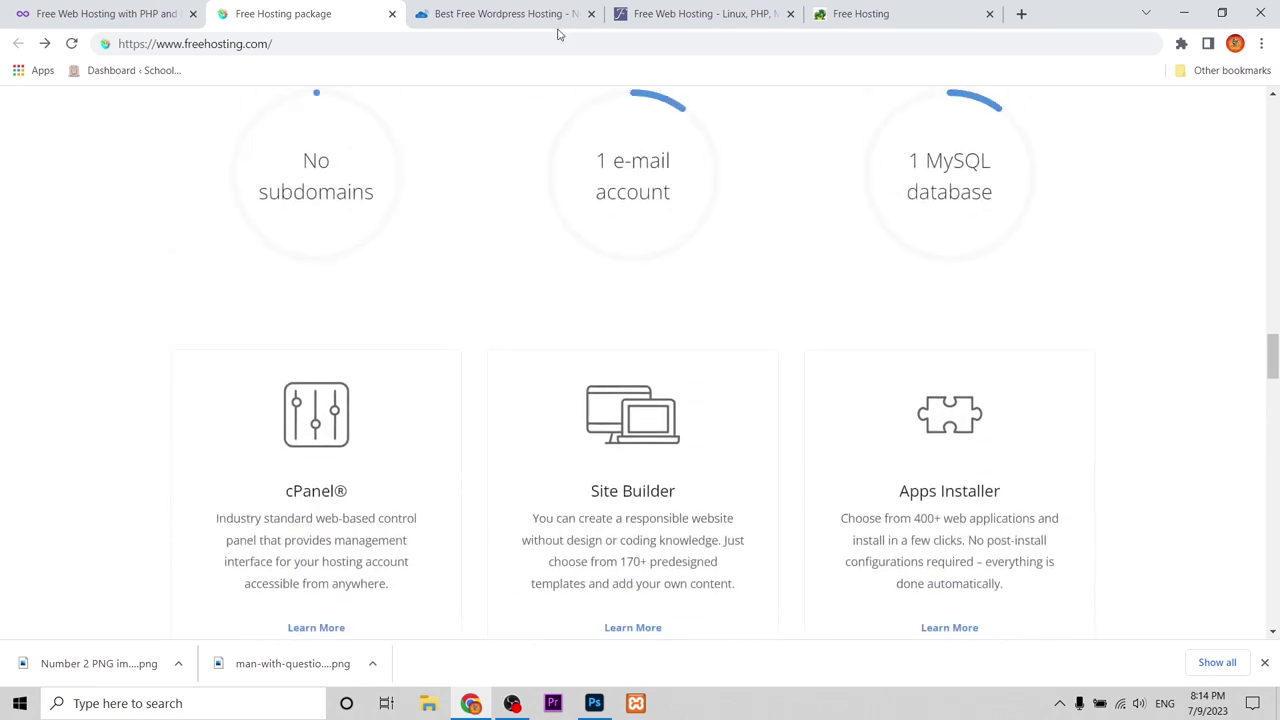
click(510, 12)
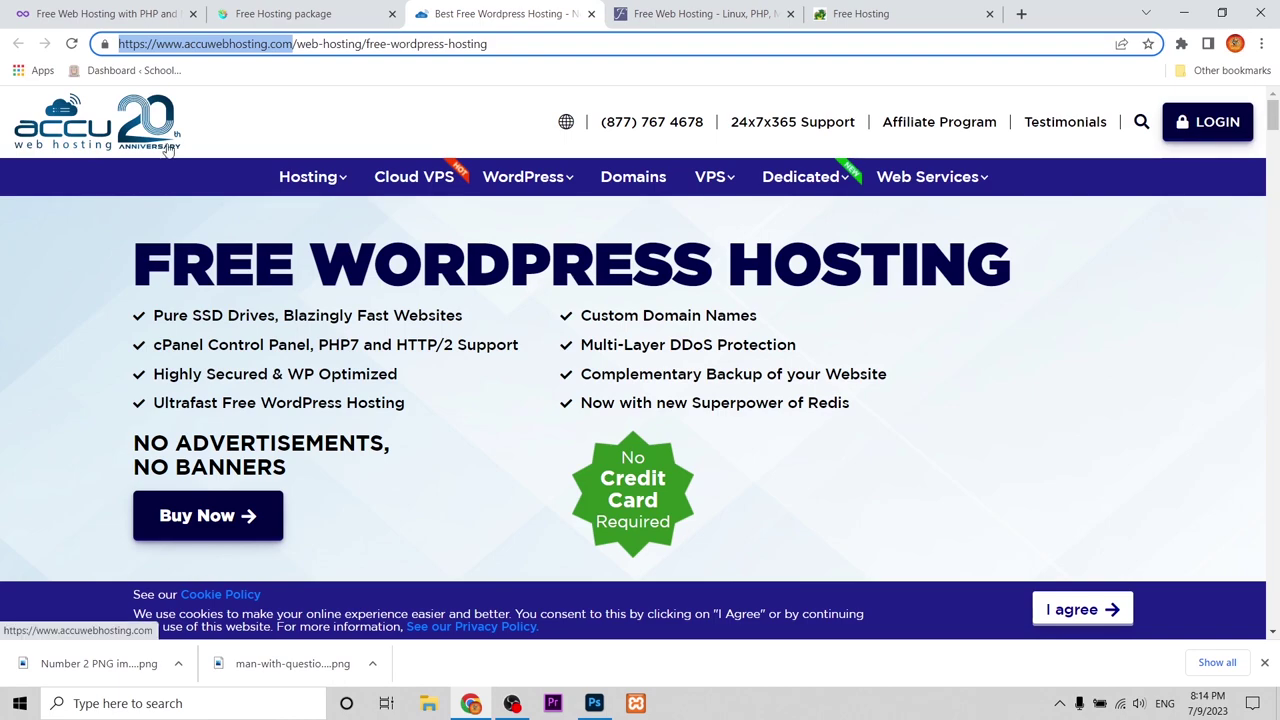
scroll(468, 325, down, 10)
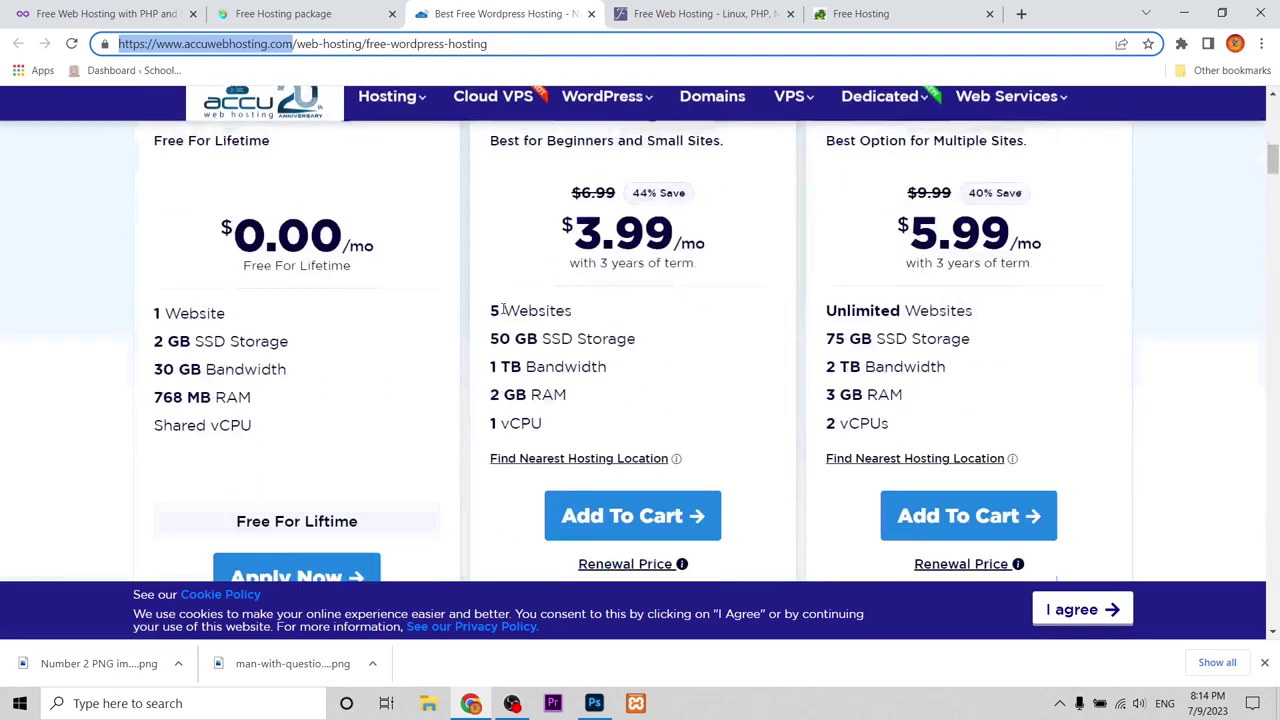
scroll(468, 325, up, 4)
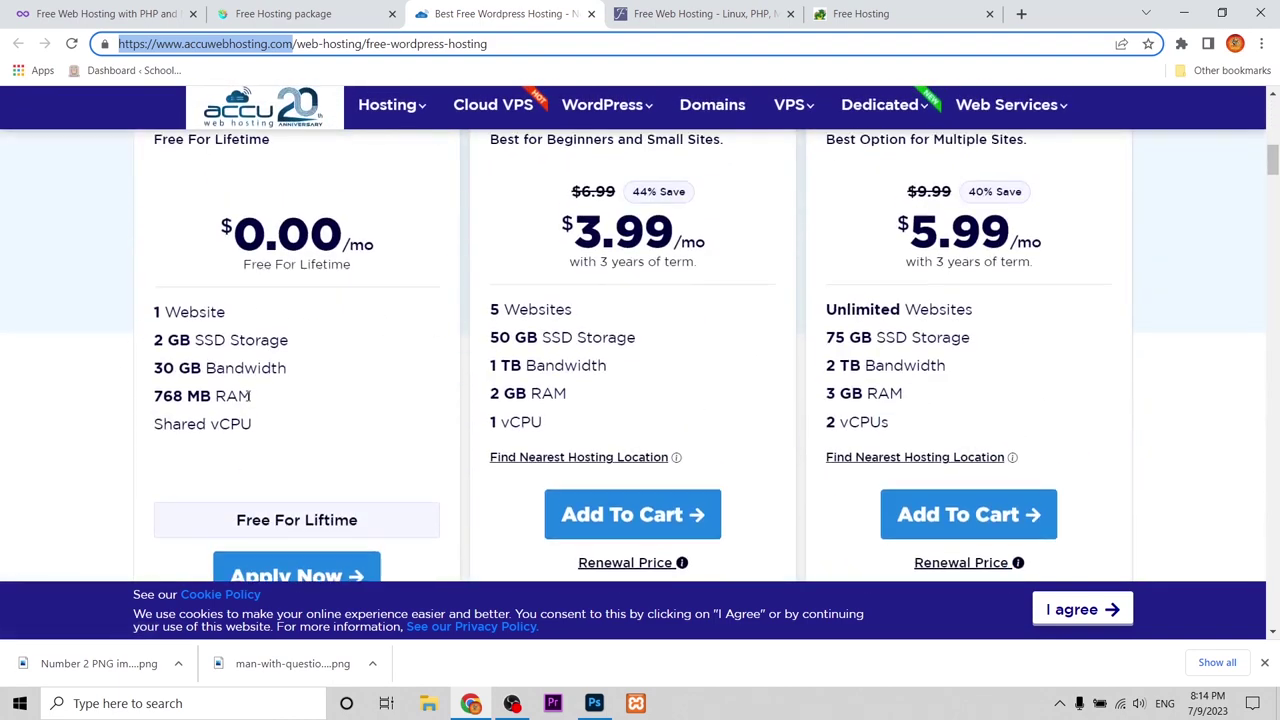
scroll(100, 260, down, 3)
scroll(84, 232, up, 2)
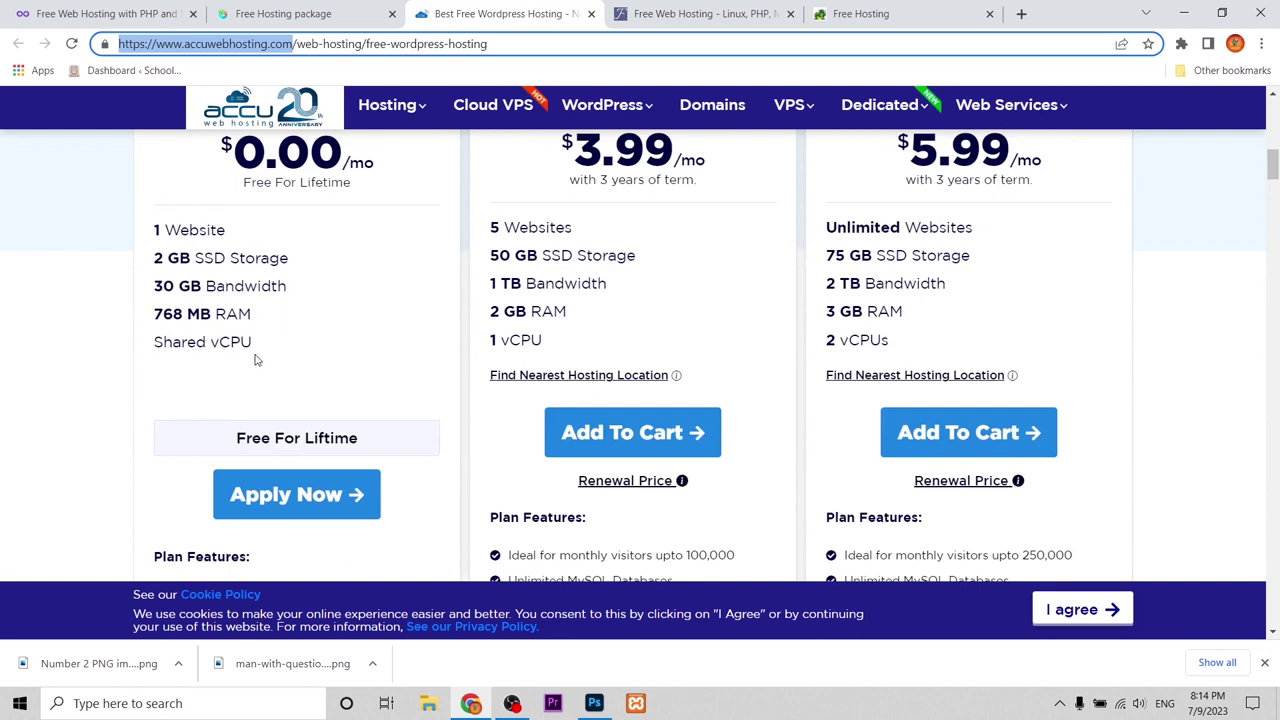
scroll(257, 357, down, 10)
scroll(478, 370, down, 7)
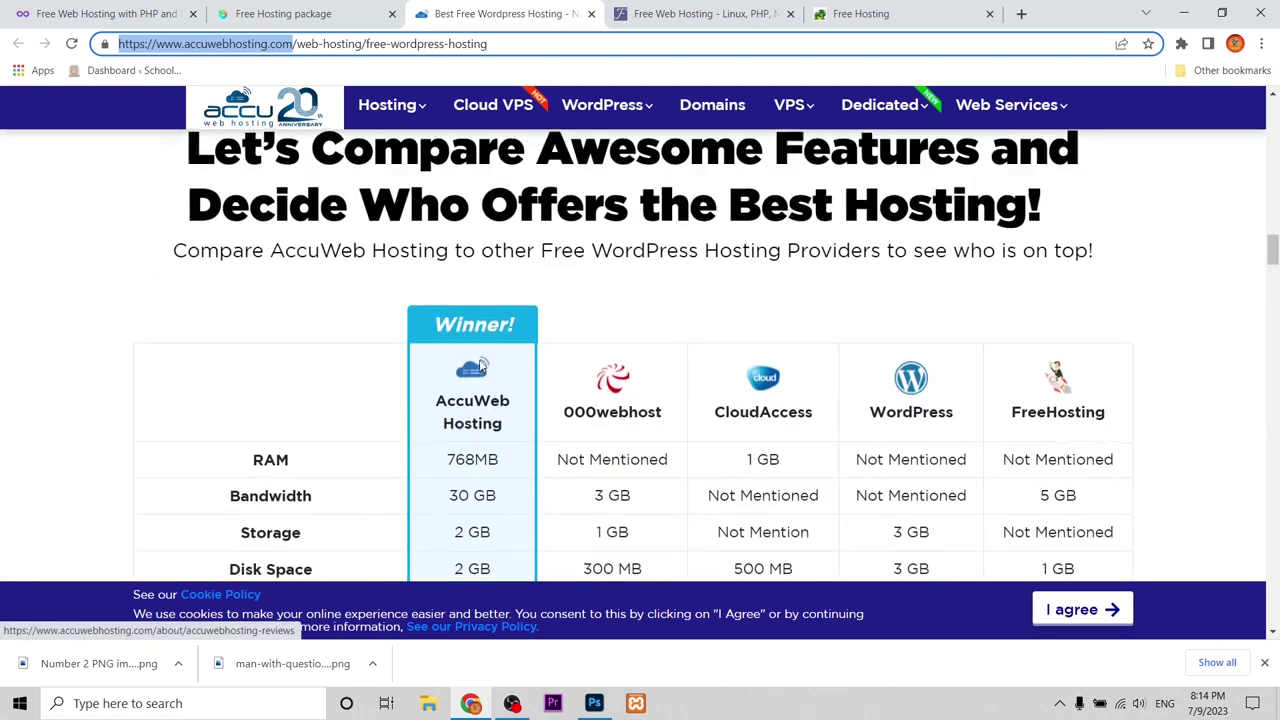
scroll(480, 371, up, 3)
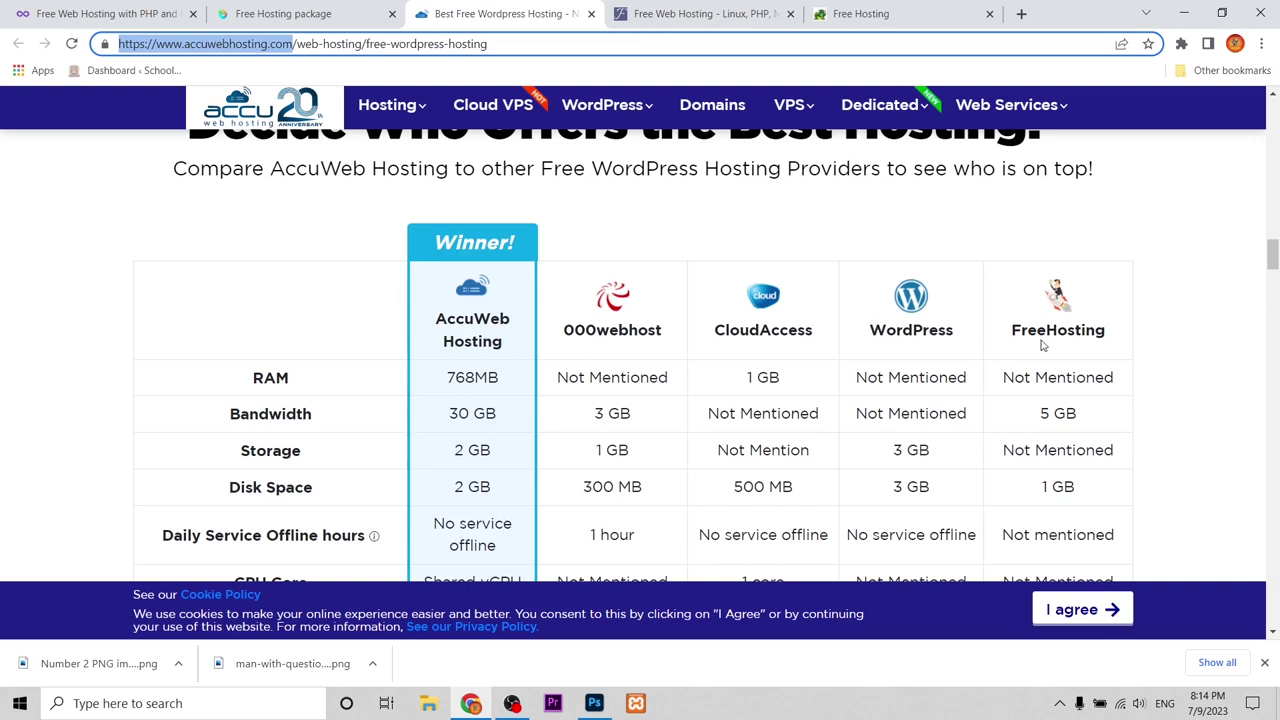
scroll(640, 400, down, 1)
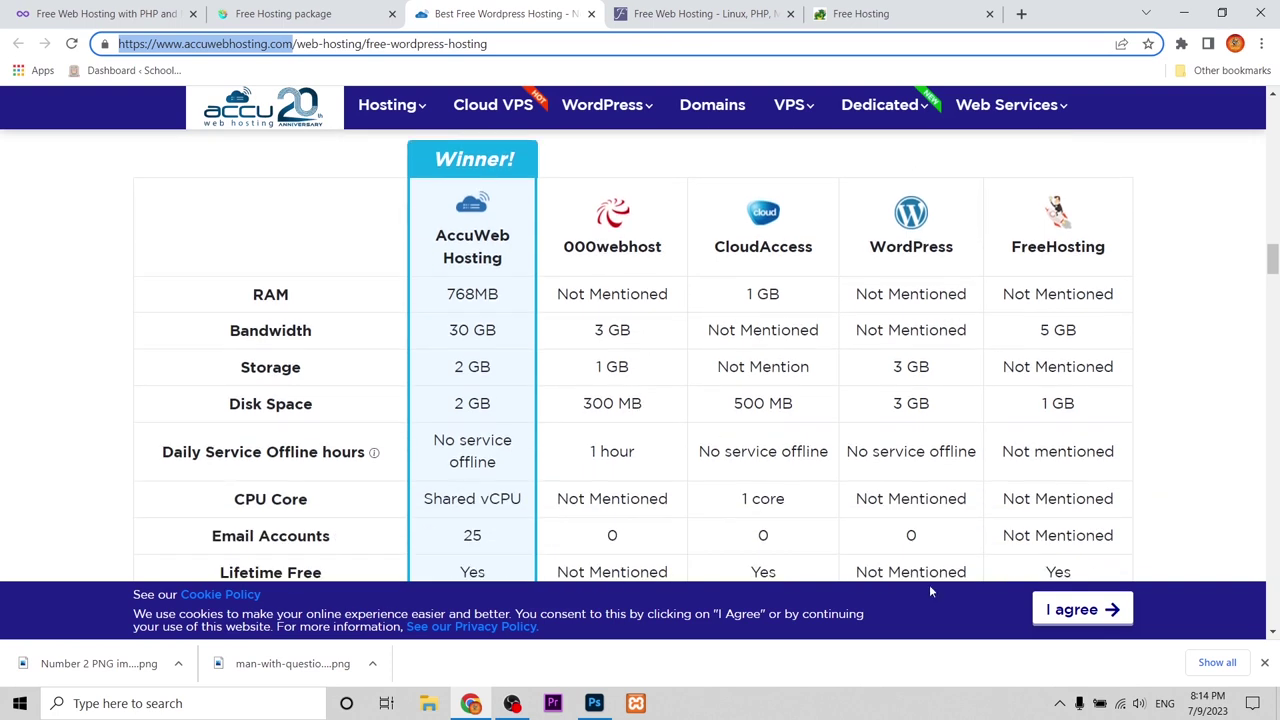
scroll(428, 392, down, 1)
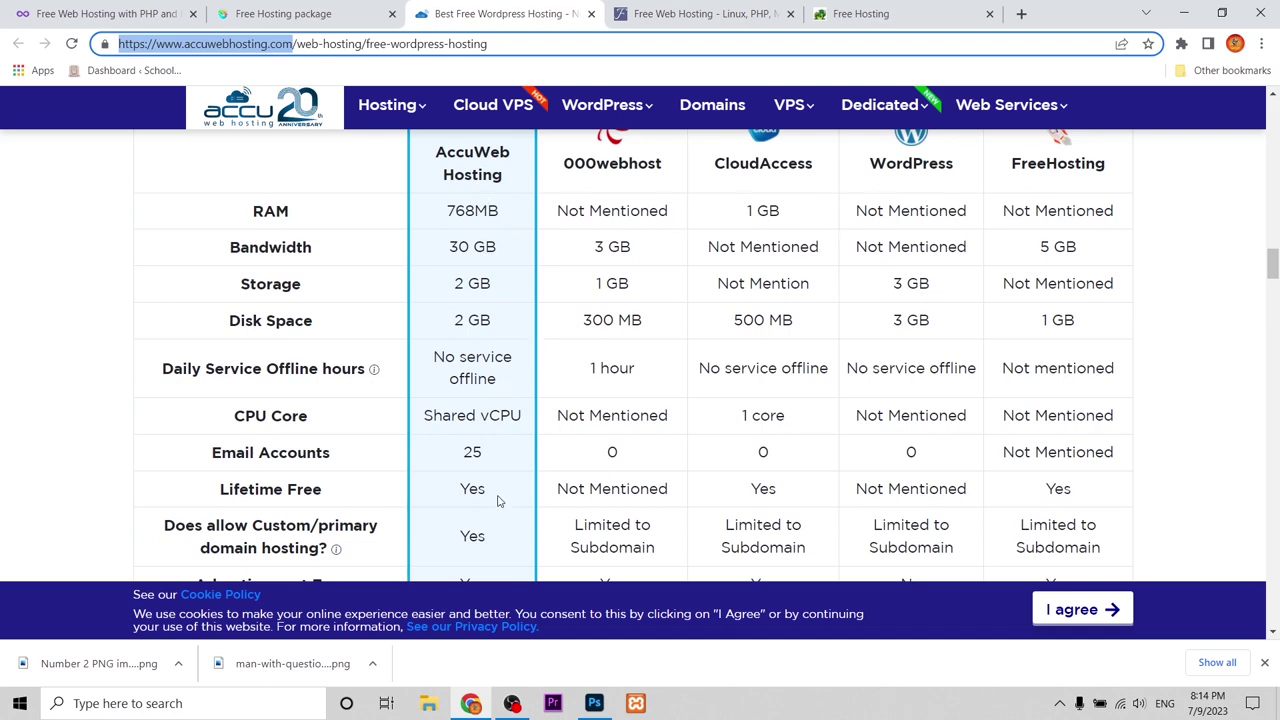
scroll(501, 526, down, 1)
scroll(501, 526, up, 1)
scroll(452, 406, up, 2)
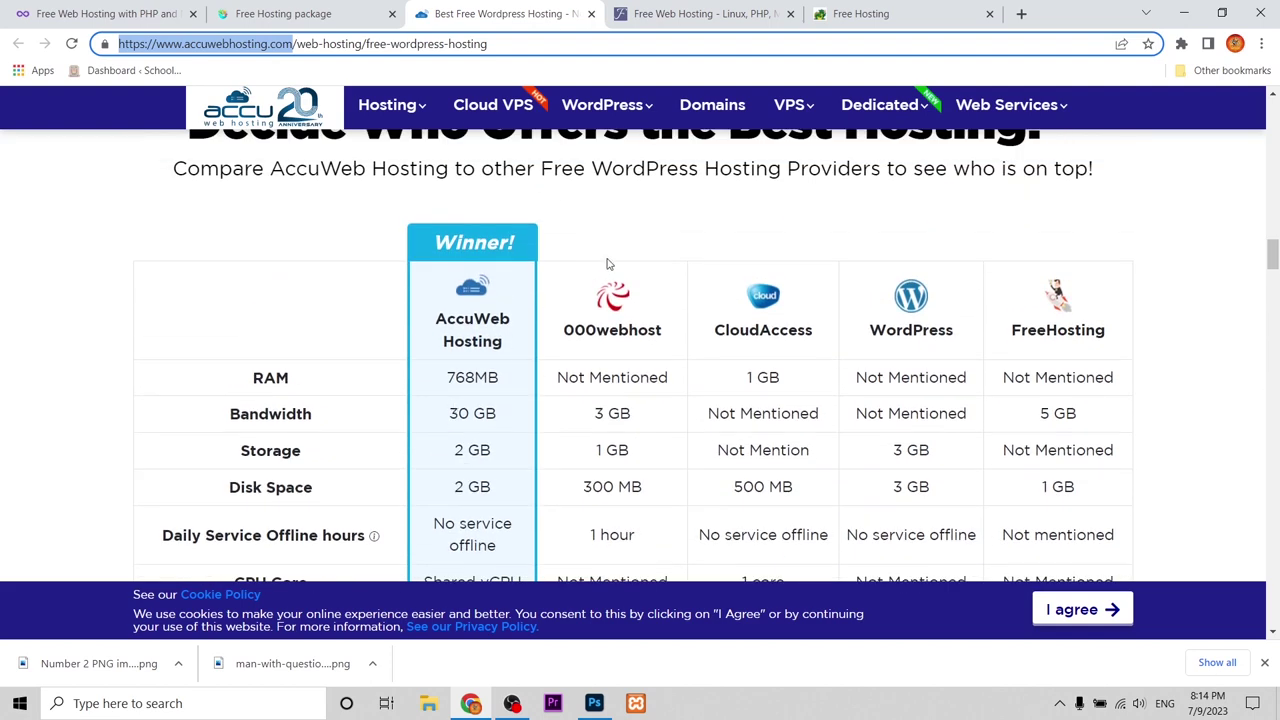
Review Freehostia's free Chocolate plan: 250MB disk space and 6GB monthly traffic.
click(691, 18)
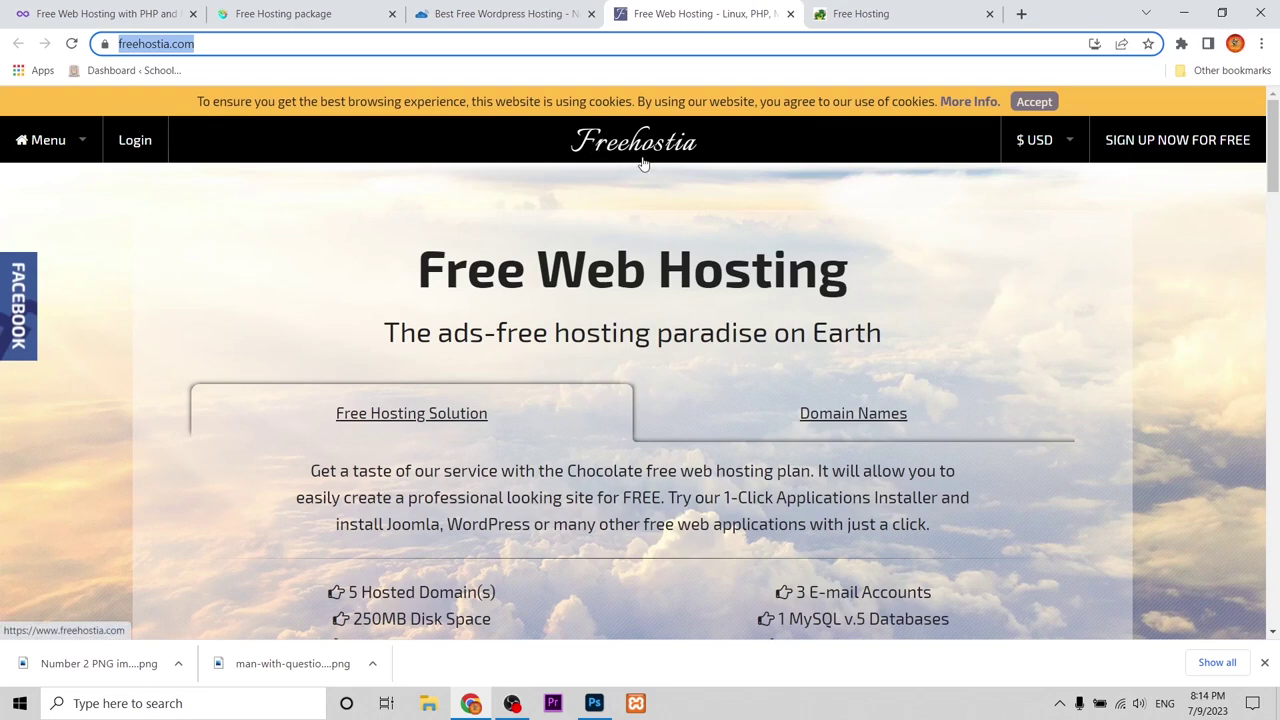
scroll(530, 292, down, 3)
scroll(398, 350, up, 2)
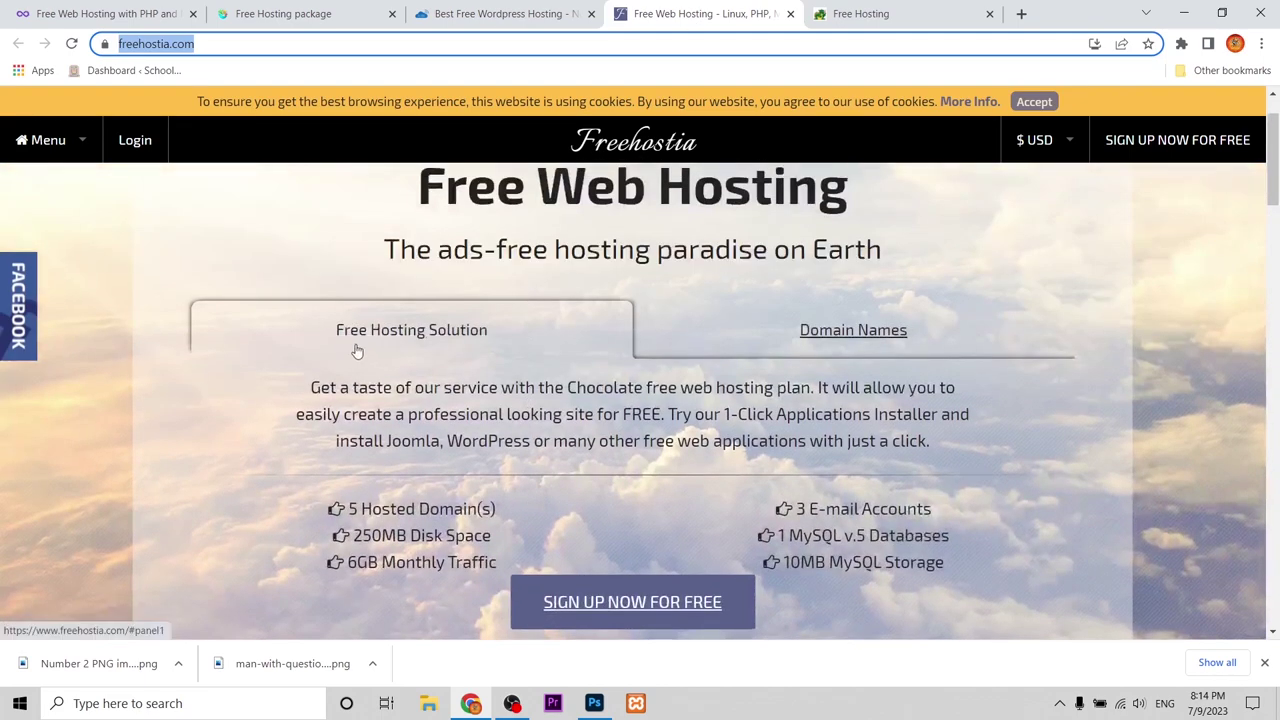
scroll(358, 350, down, 1)
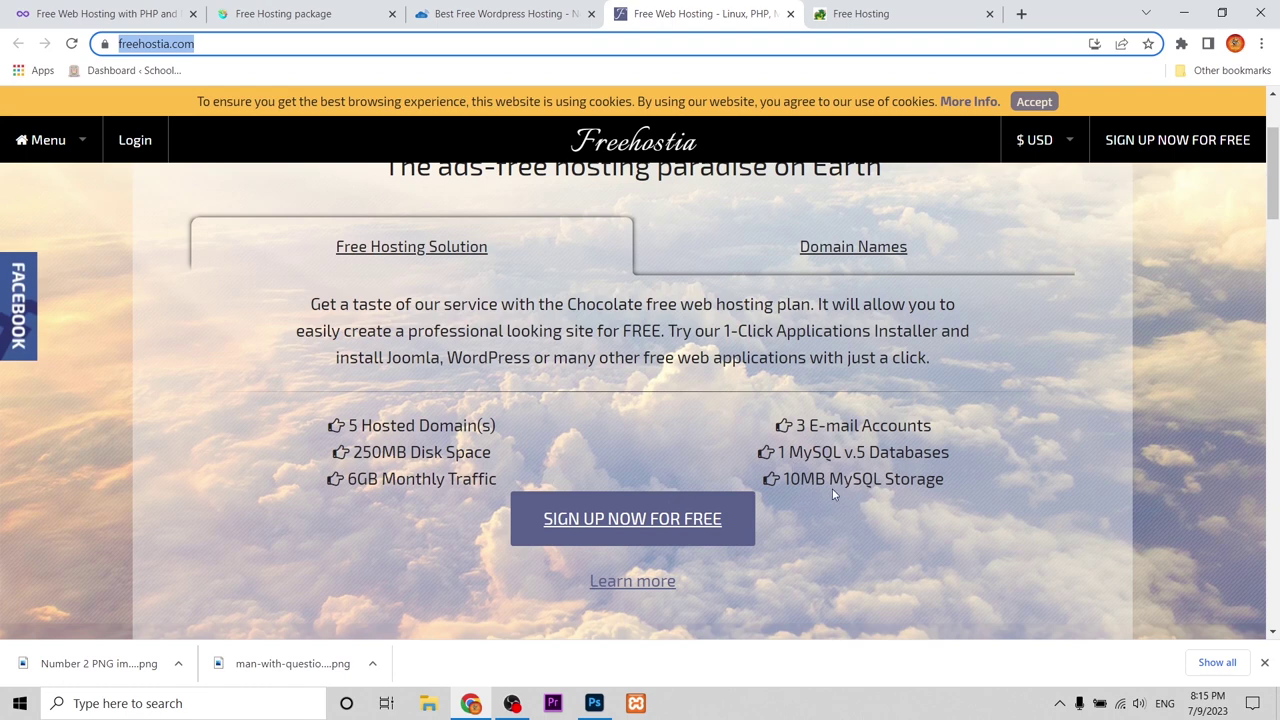
Check Freehostia's domain name prices, return to the free plan, then switch to Byet.
click(853, 247)
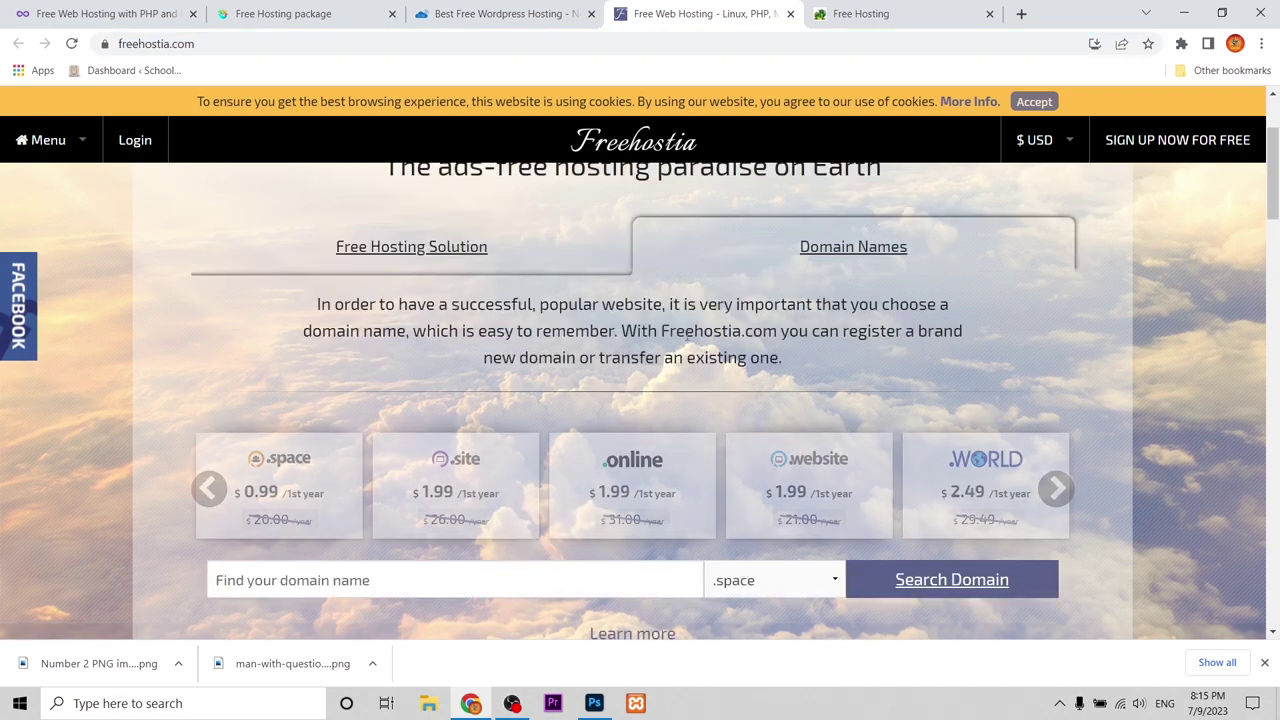
scroll(391, 448, down, 1)
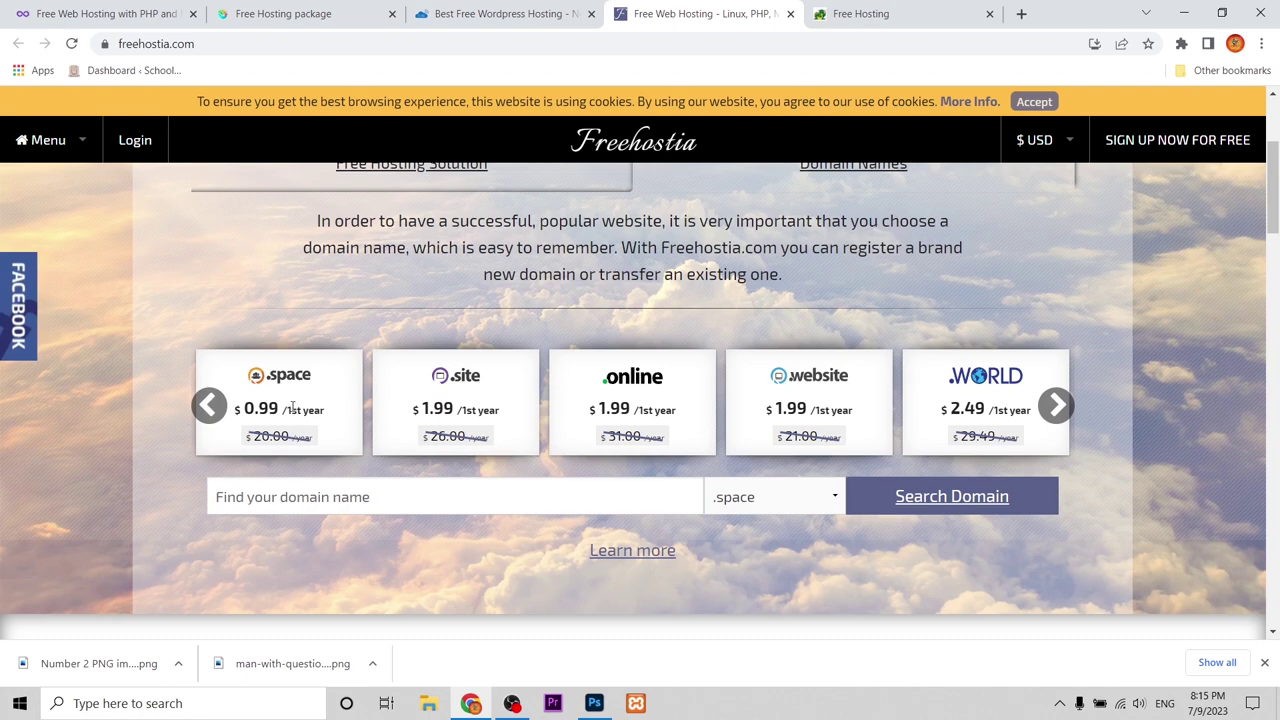
scroll(293, 428, up, 3)
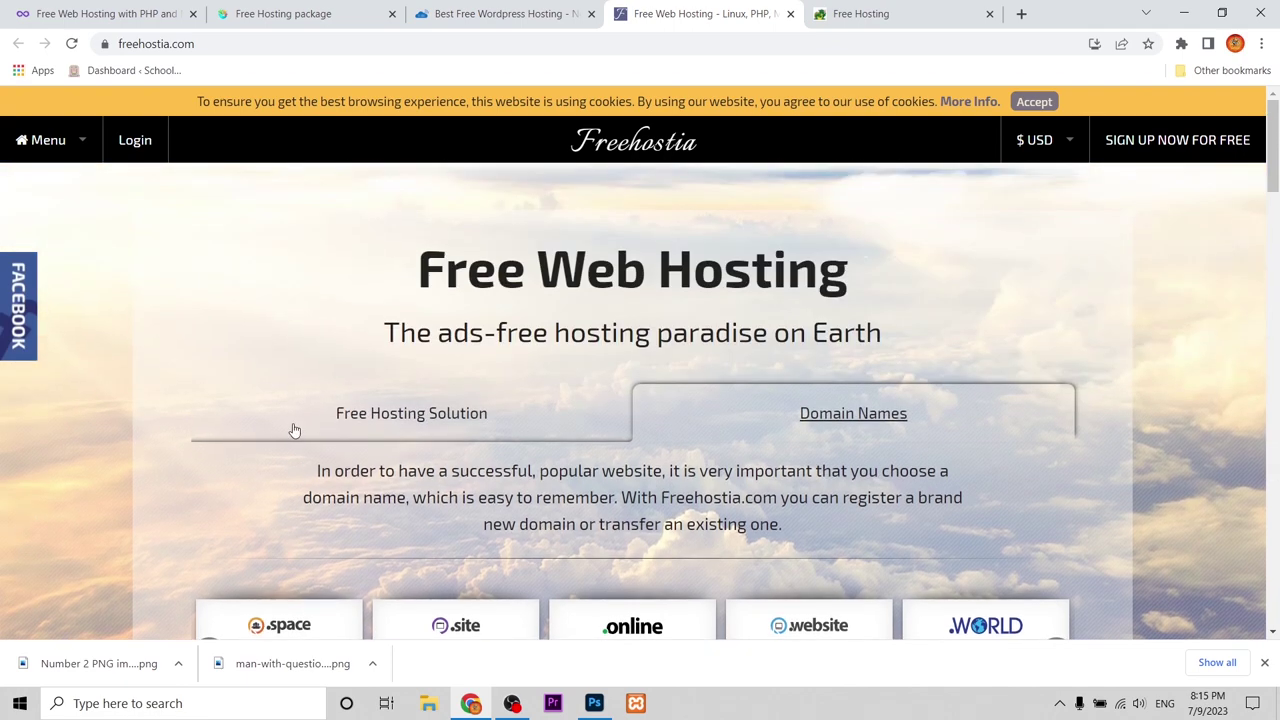
click(368, 424)
scroll(400, 449, down, 1)
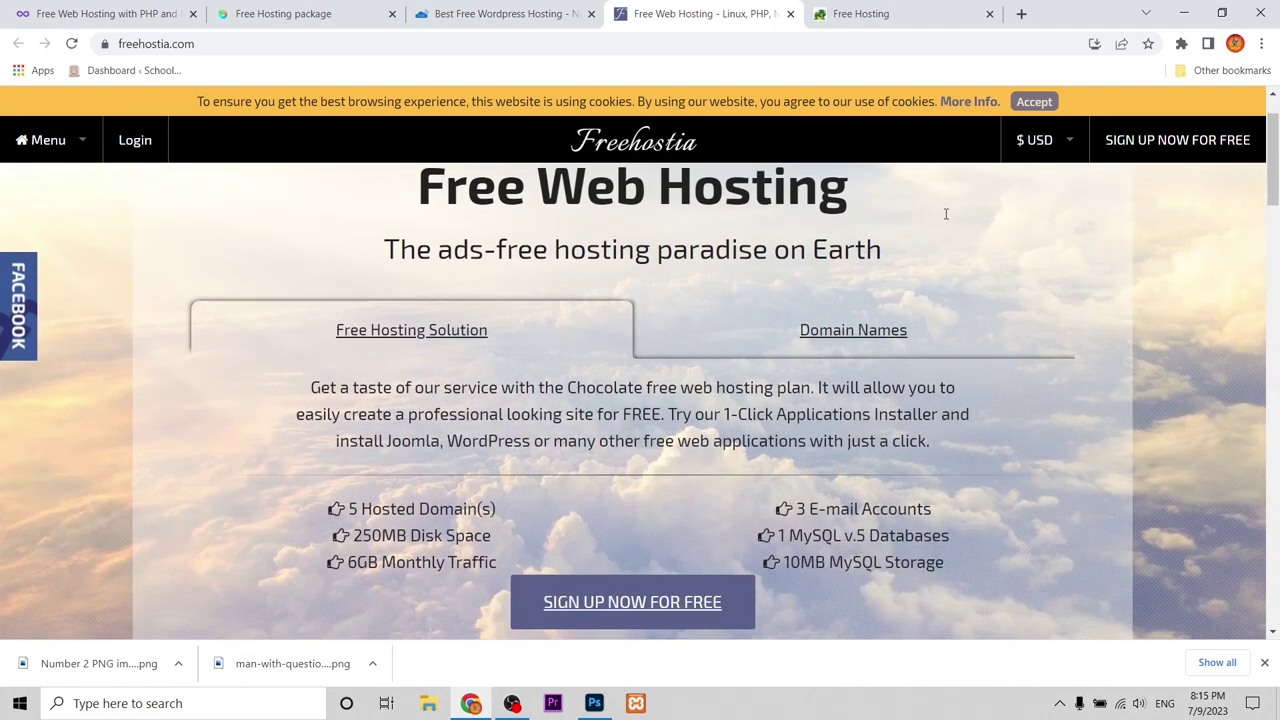
click(876, 16)
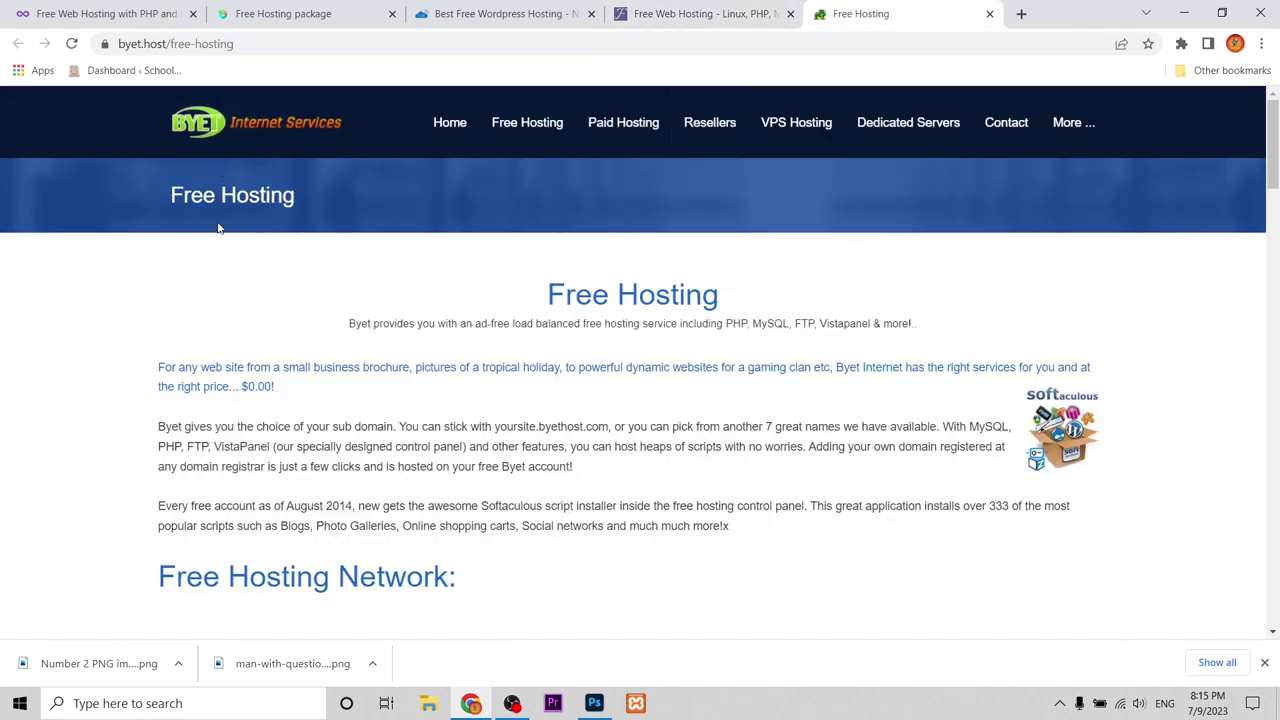
scroll(400, 282, down, 12)
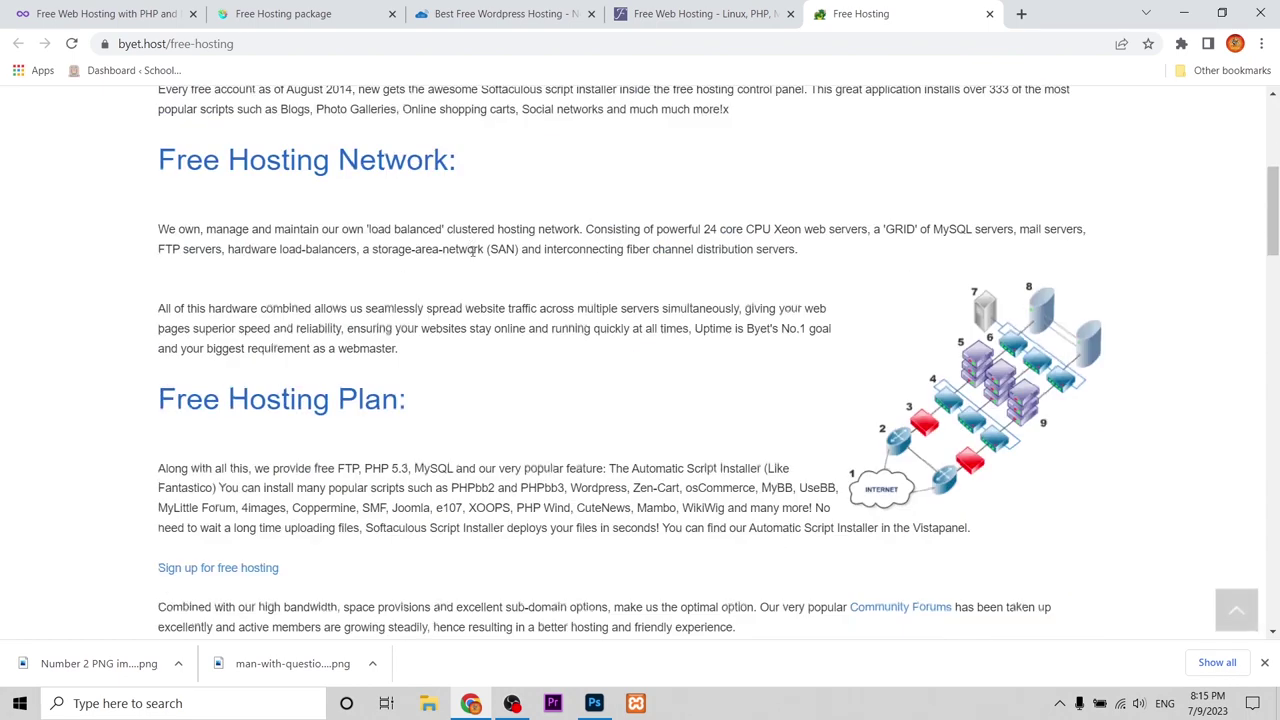
scroll(422, 287, up, 3)
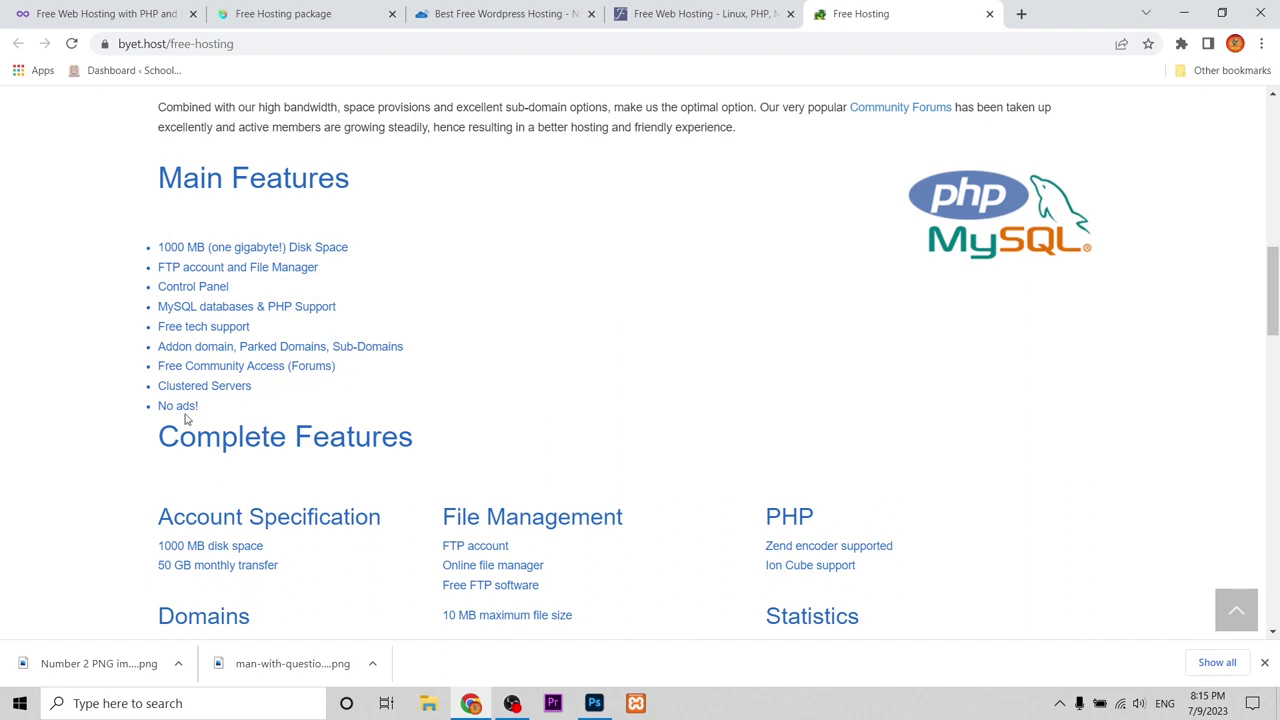
scroll(388, 374, down, 3)
scroll(390, 373, down, 4)
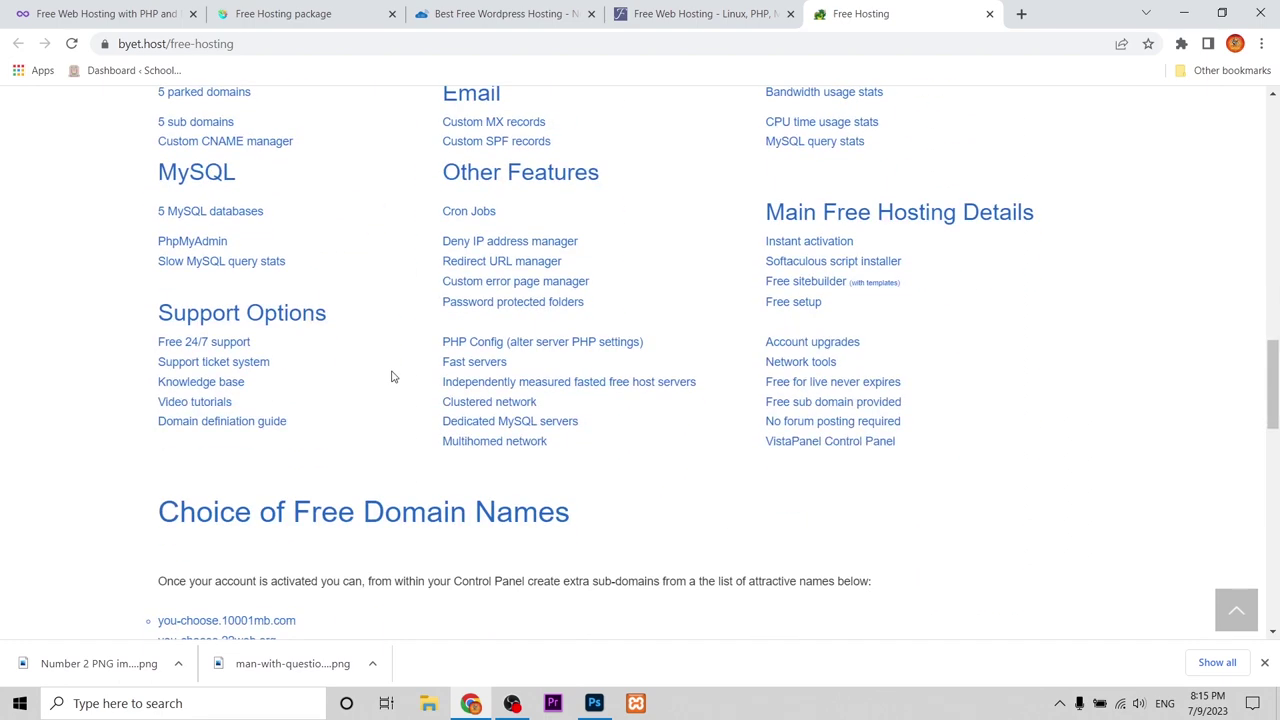
scroll(400, 371, up, 2)
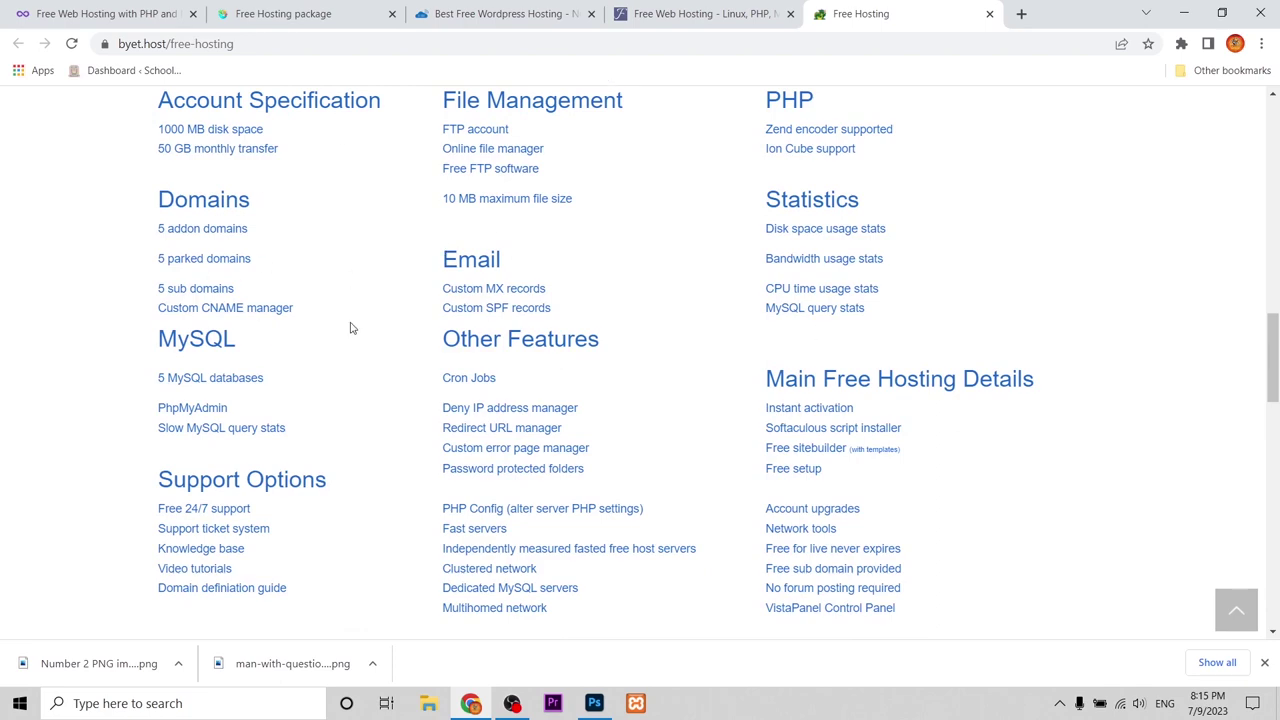
scroll(392, 358, down, 3)
scroll(390, 360, down, 5)
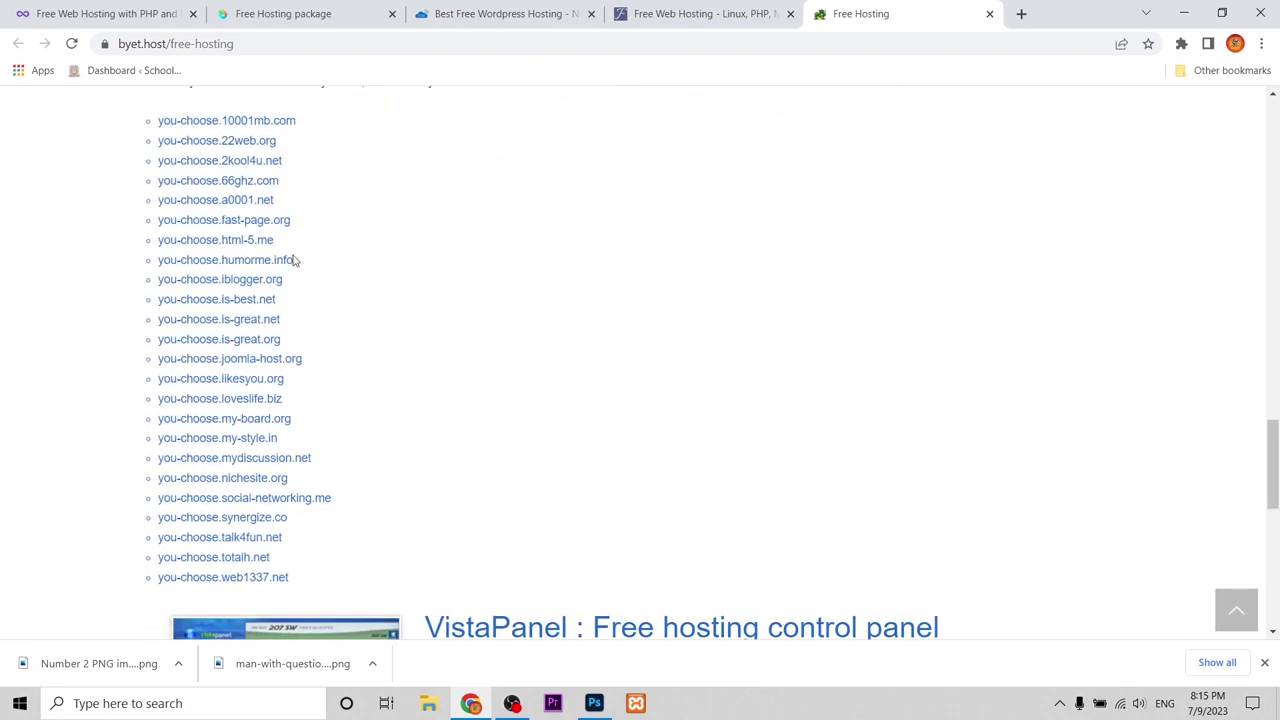
scroll(320, 577, down, 6)
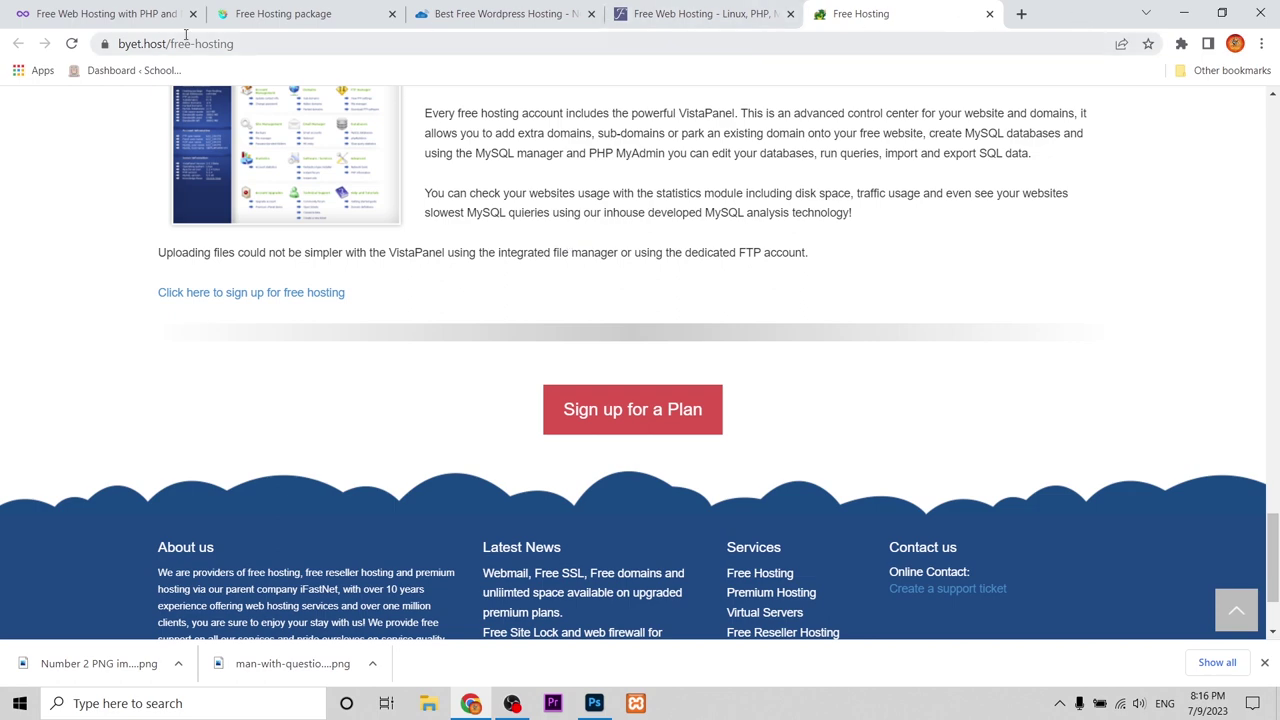
Close the FreeHosting.com and AccuWeb comparison tabs, leaving InfinityFree showing.
click(392, 14)
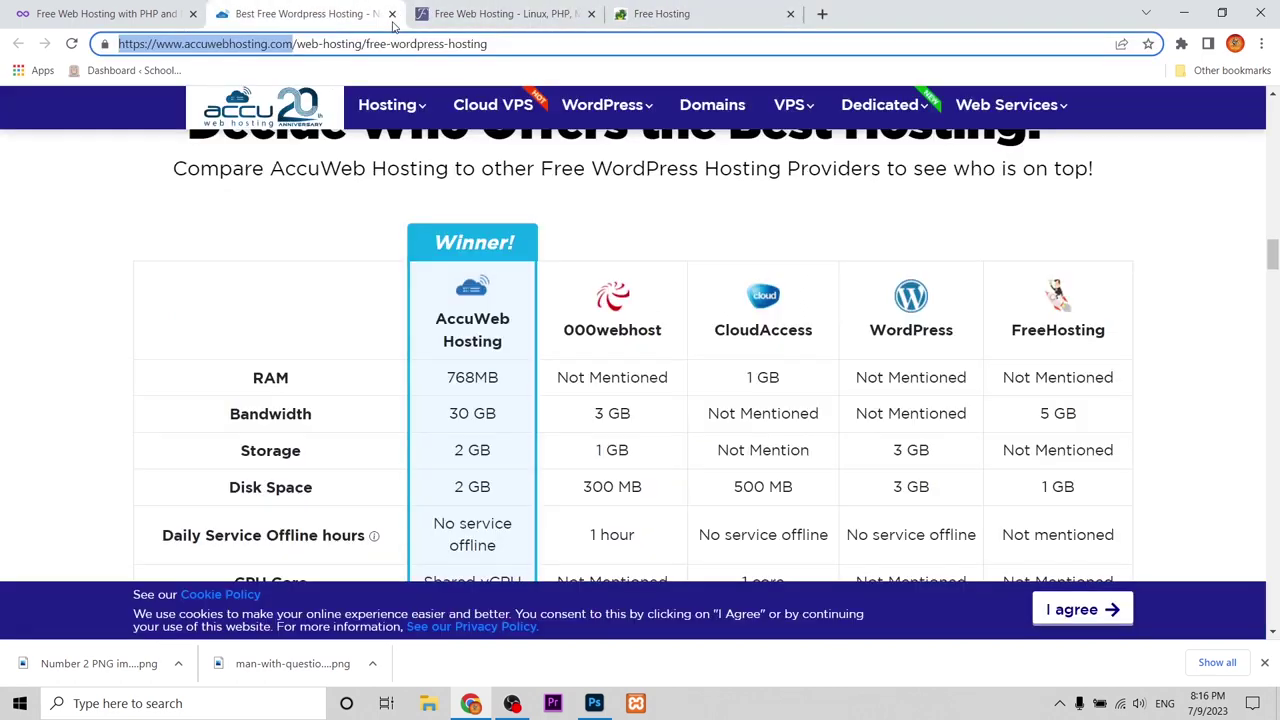
click(386, 14)
click(392, 14)
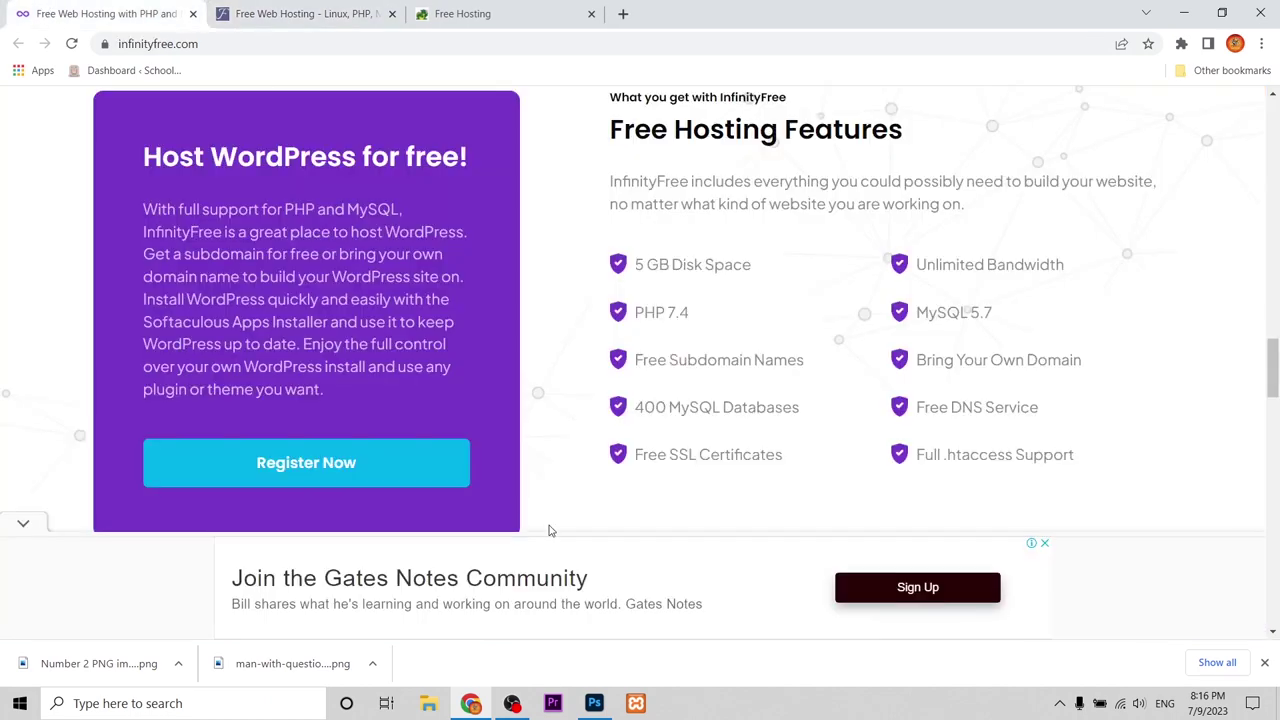
scroll(548, 530, up, 10)
scroll(884, 335, up, 3)
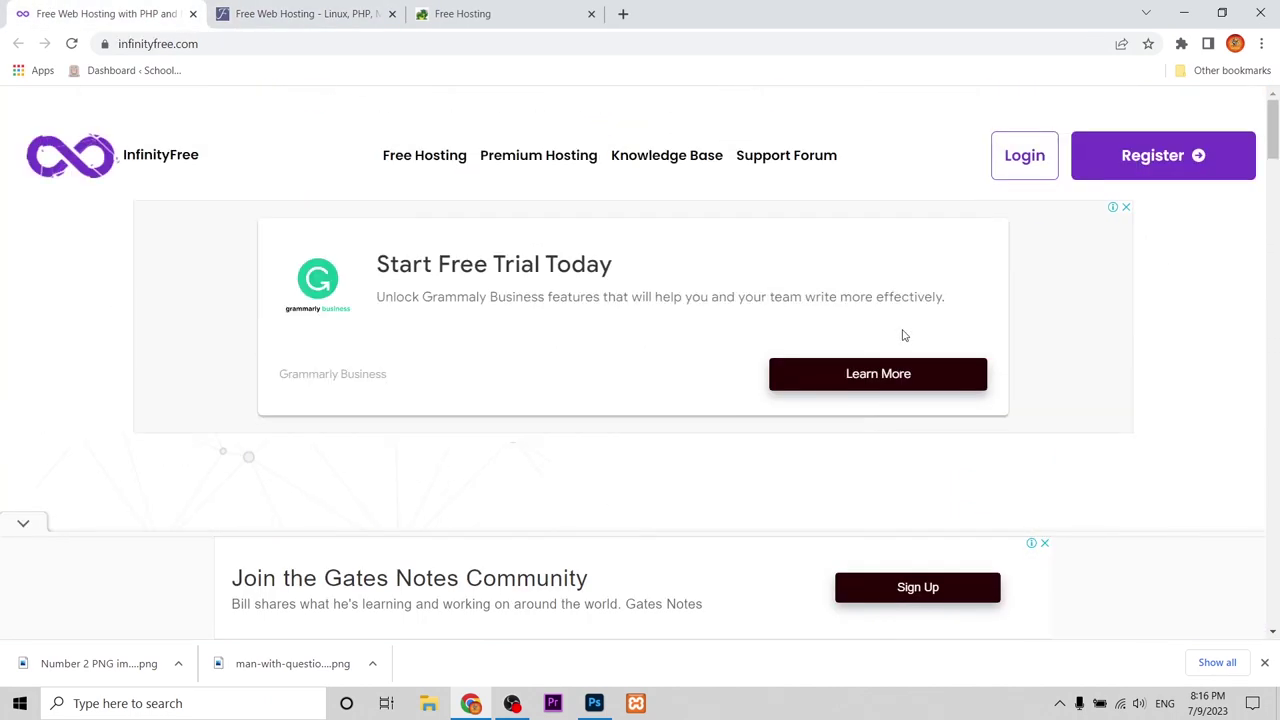
Register an InfinityFree account and start creating a new hosting account, dismissing the ad.
click(1128, 158)
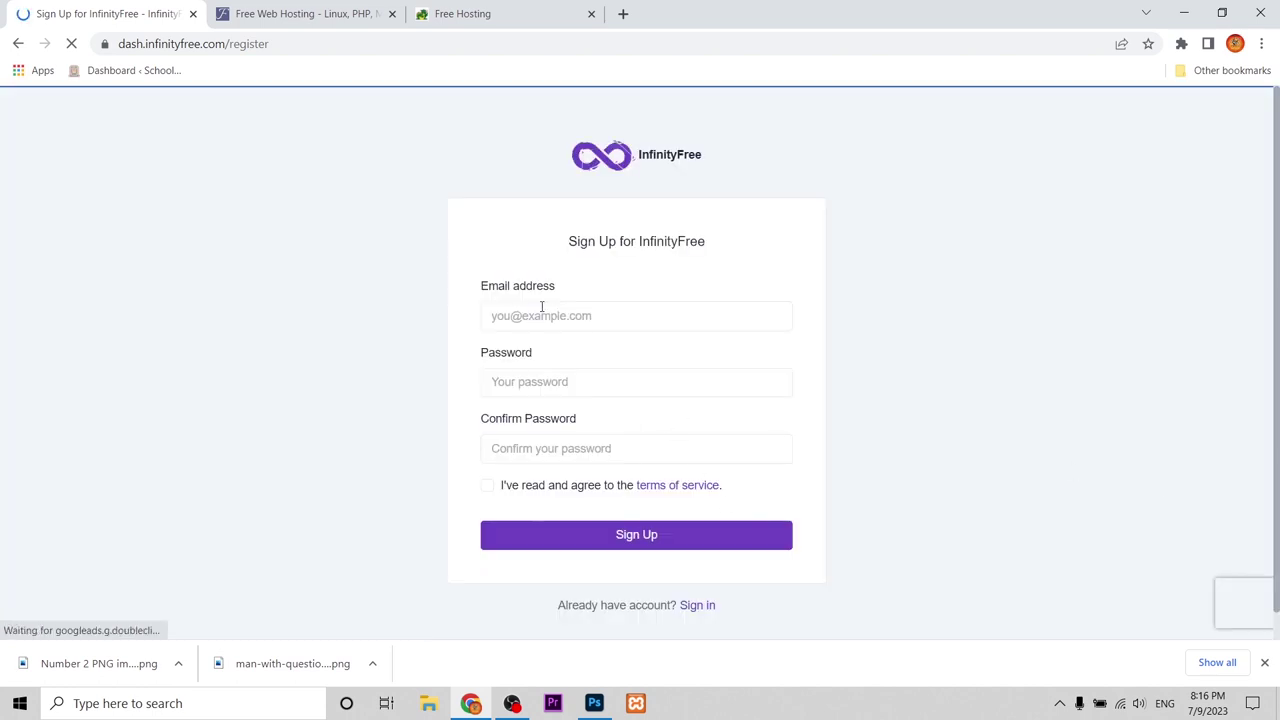
click(541, 310)
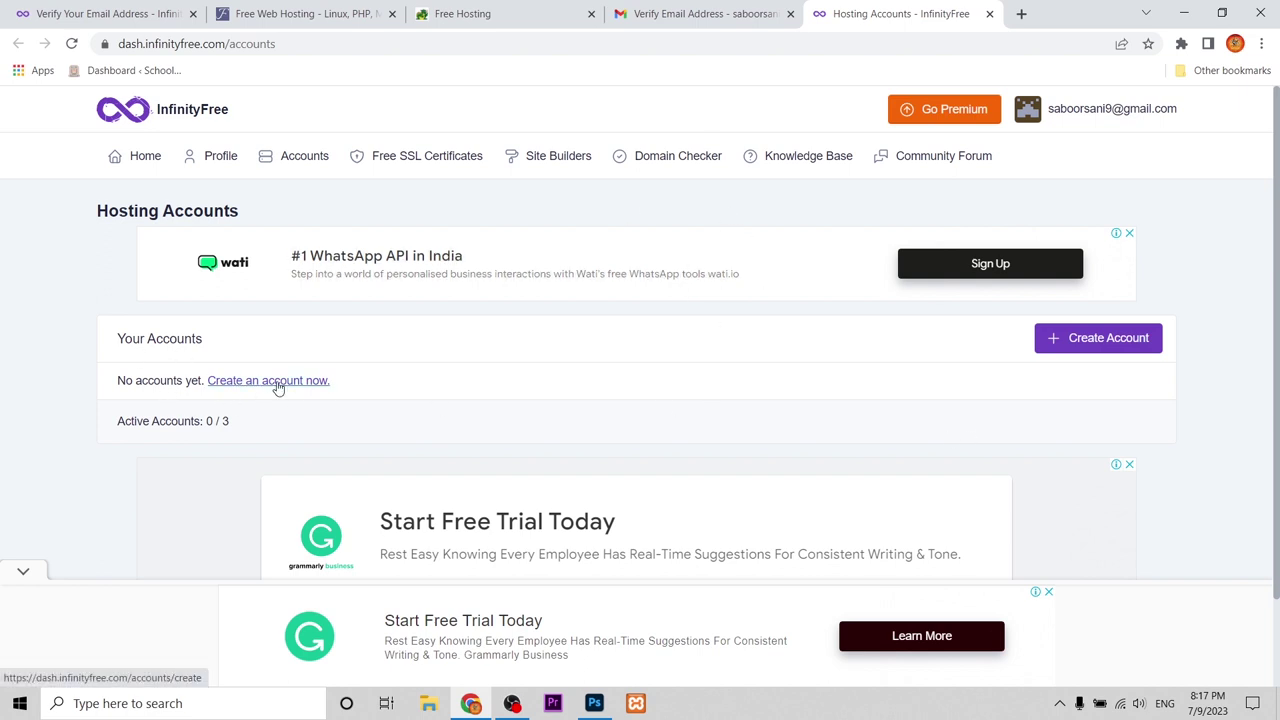
click(1109, 338)
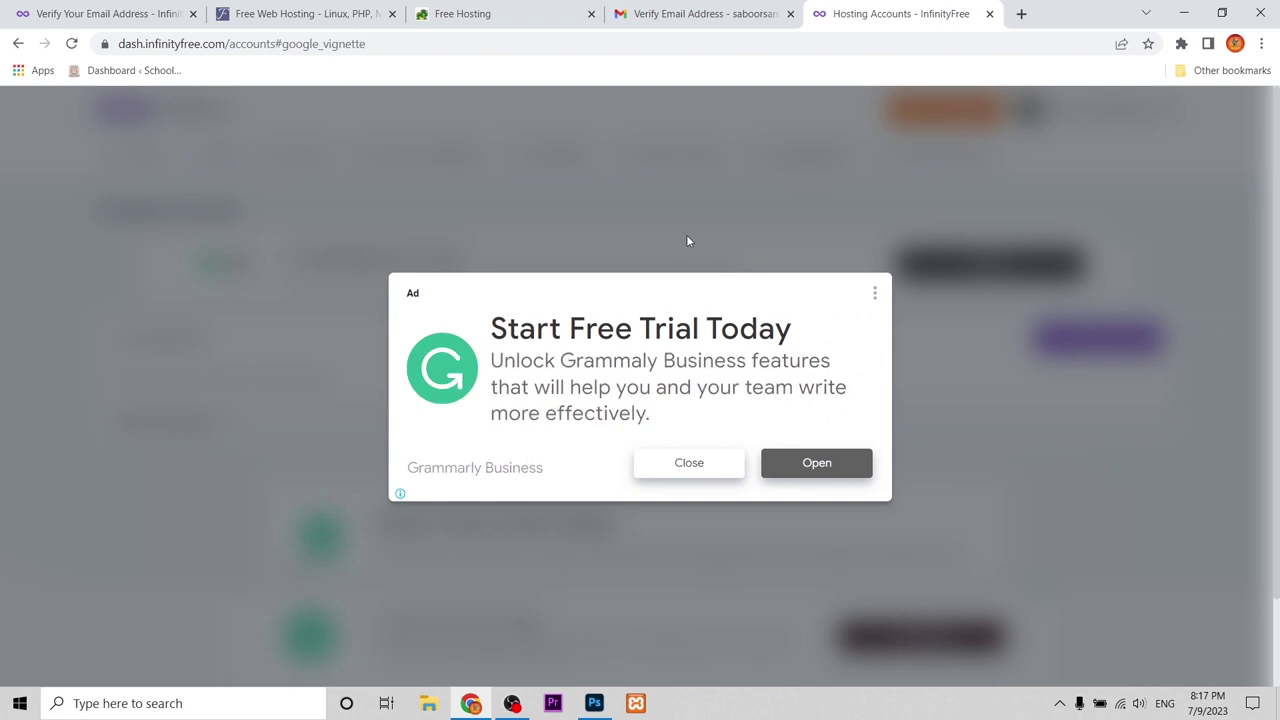
click(690, 474)
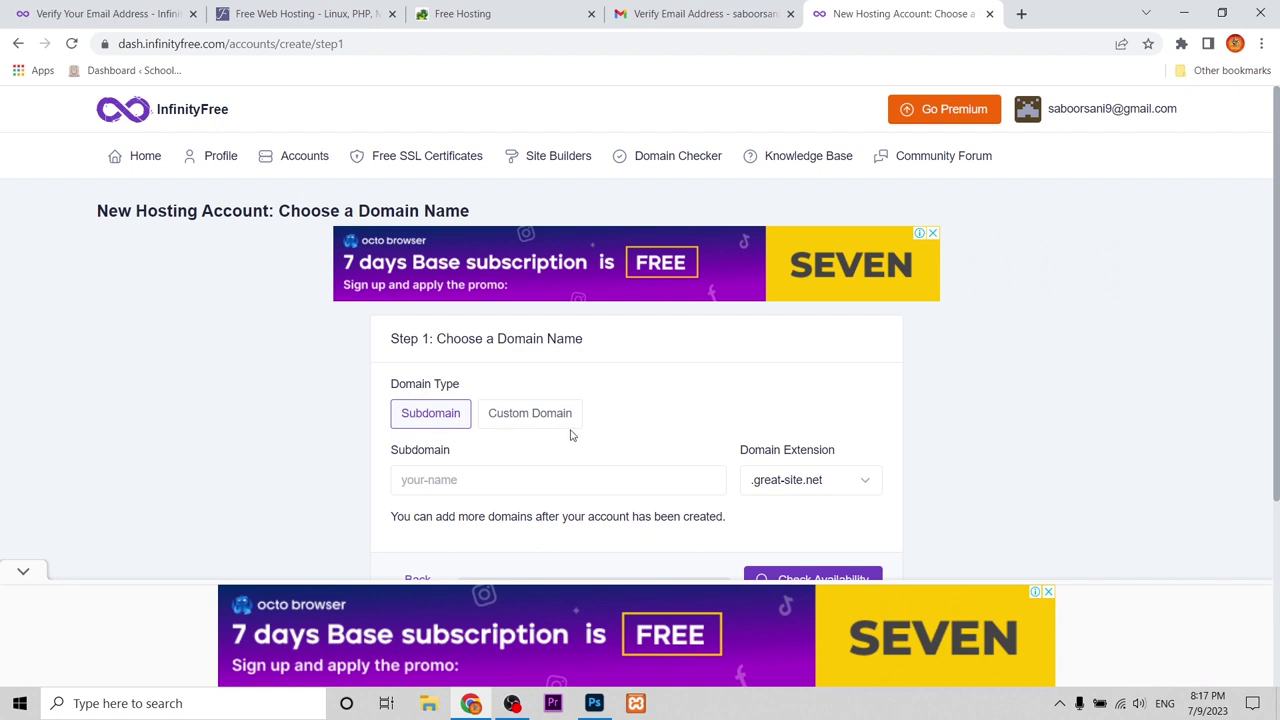
Keep Subdomain, choose the .infinityfreeapp.com extension, enter cpskpr, and check availability.
scroll(575, 430, down, 1)
click(524, 332)
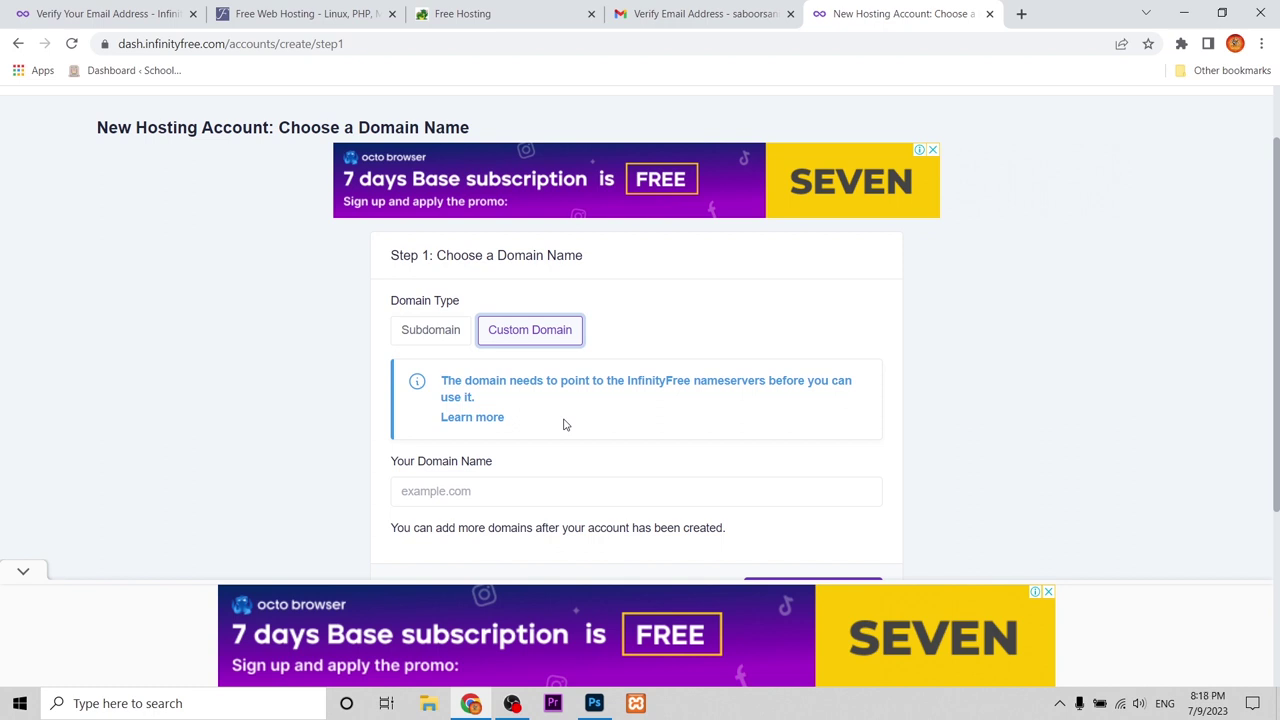
click(433, 332)
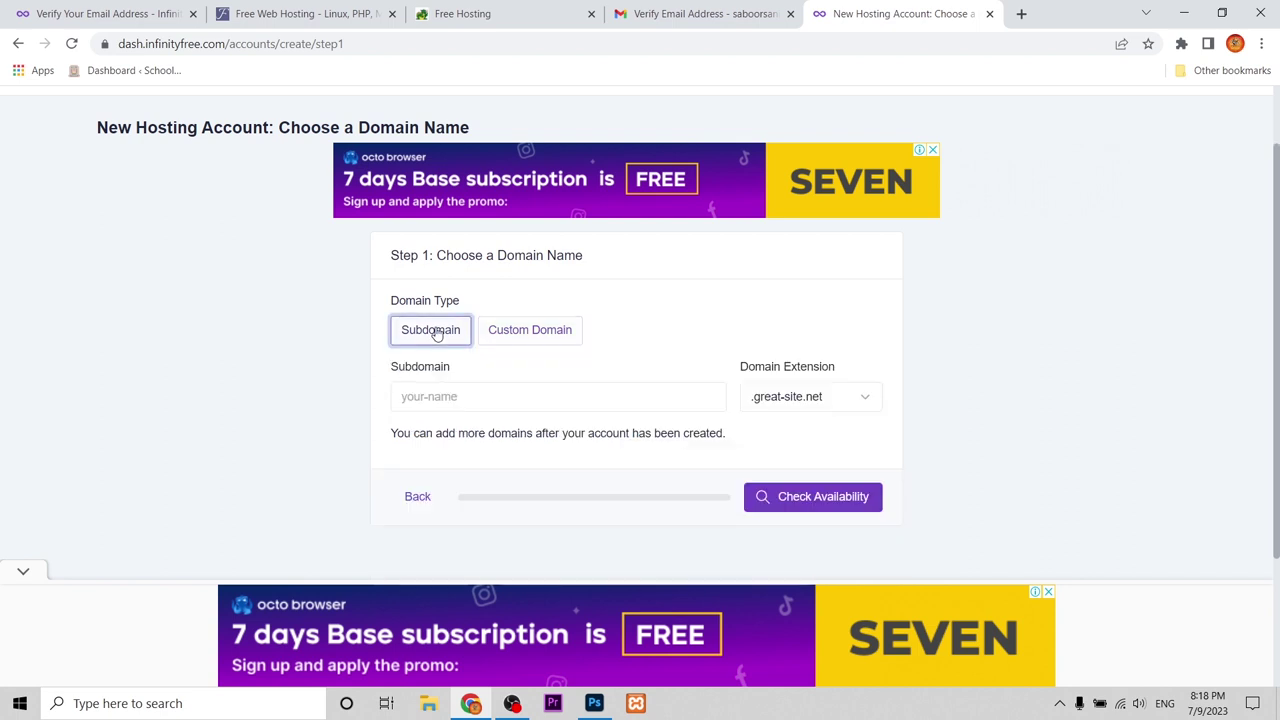
click(812, 397)
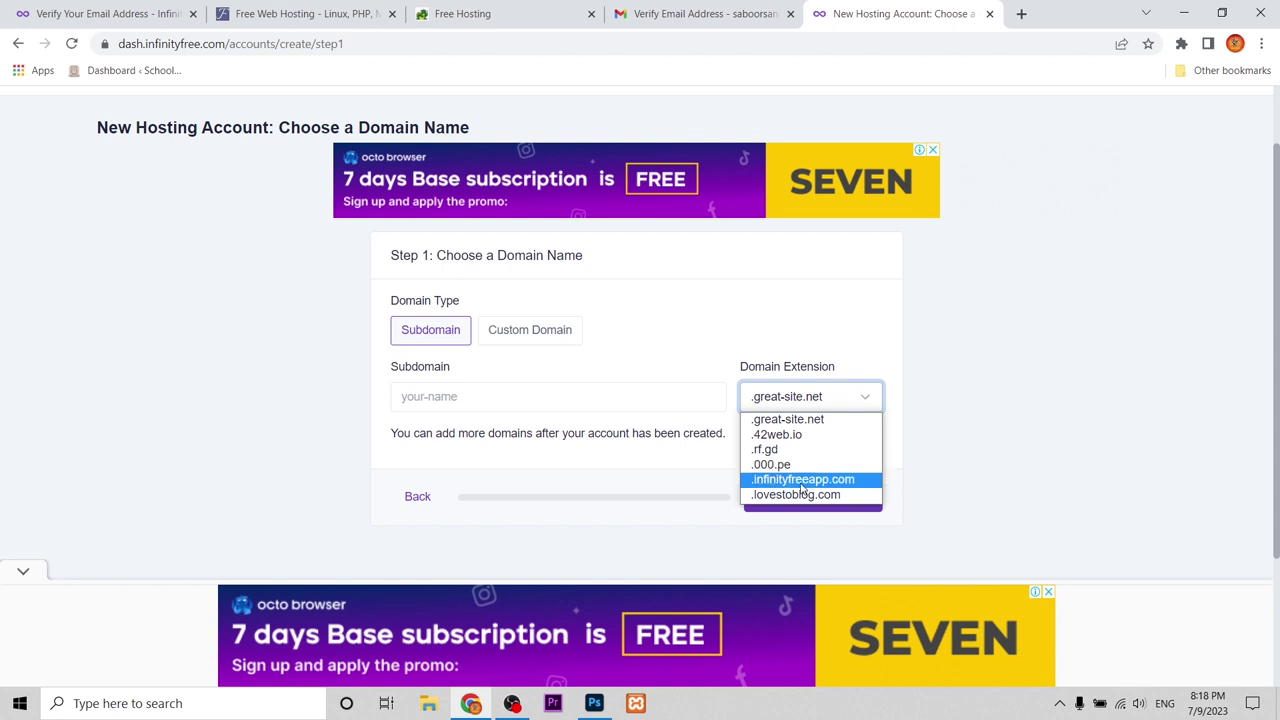
click(803, 480)
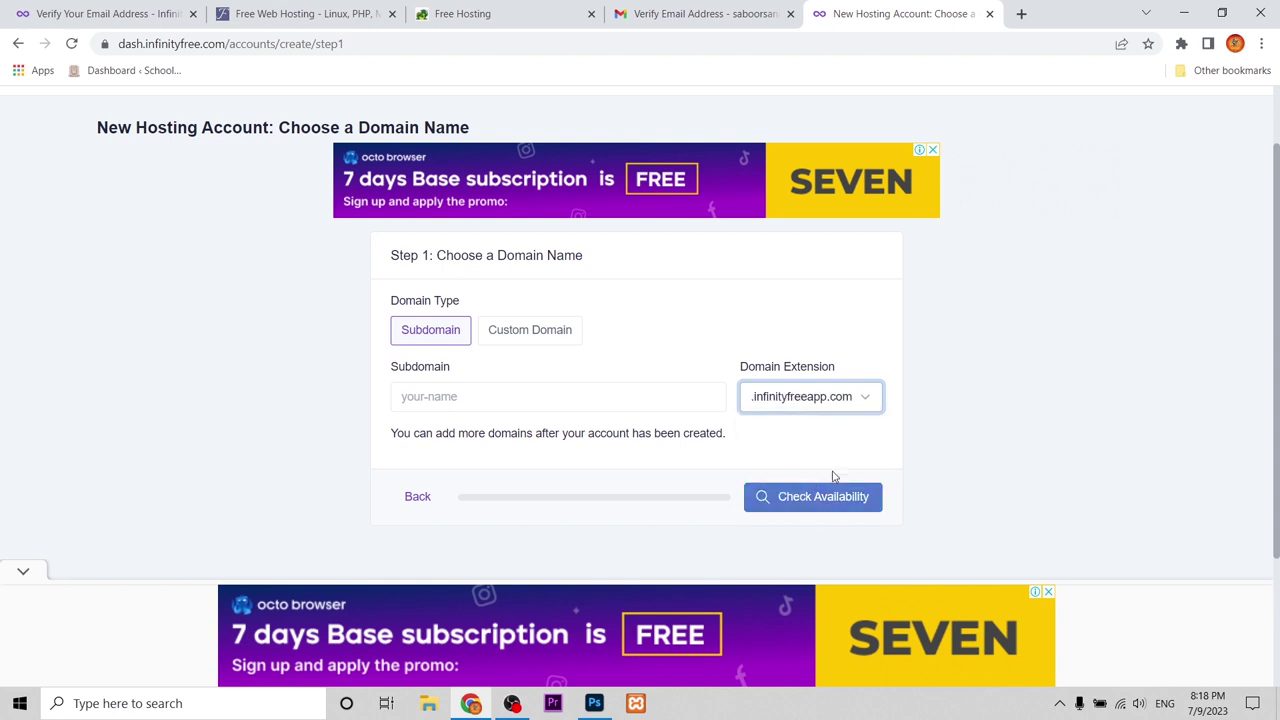
click(420, 400)
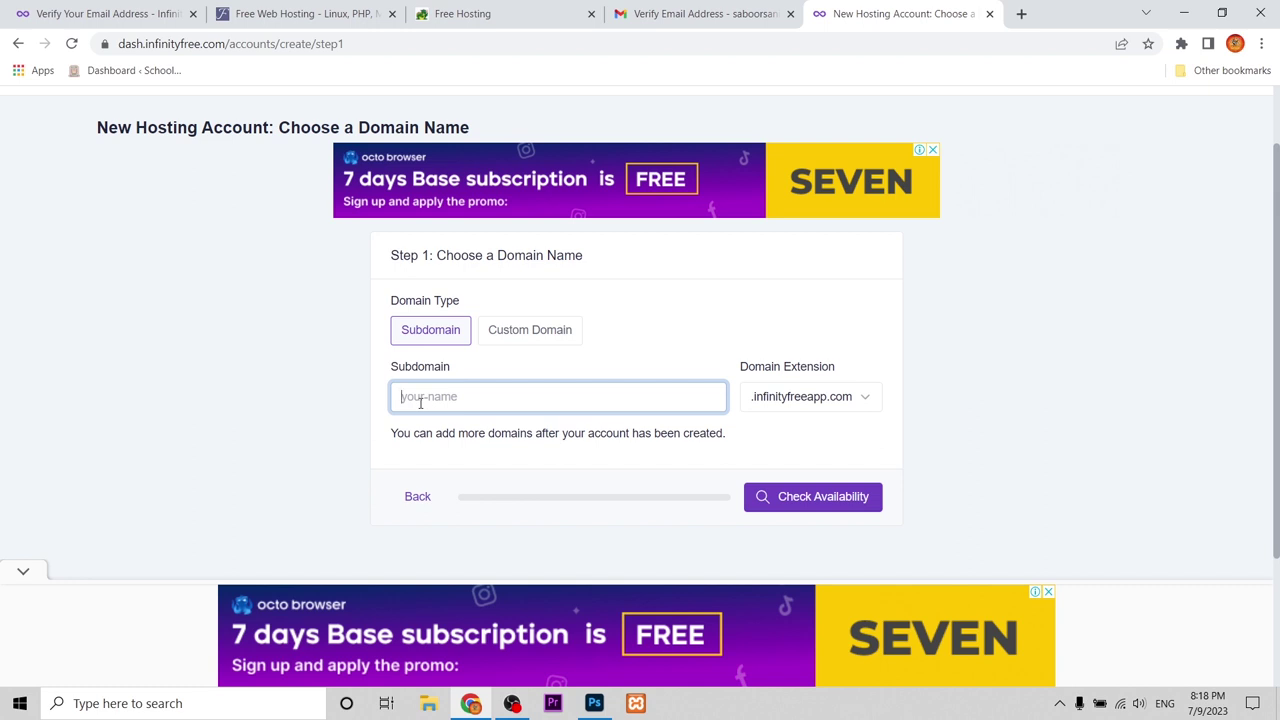
text(d)
click(789, 510)
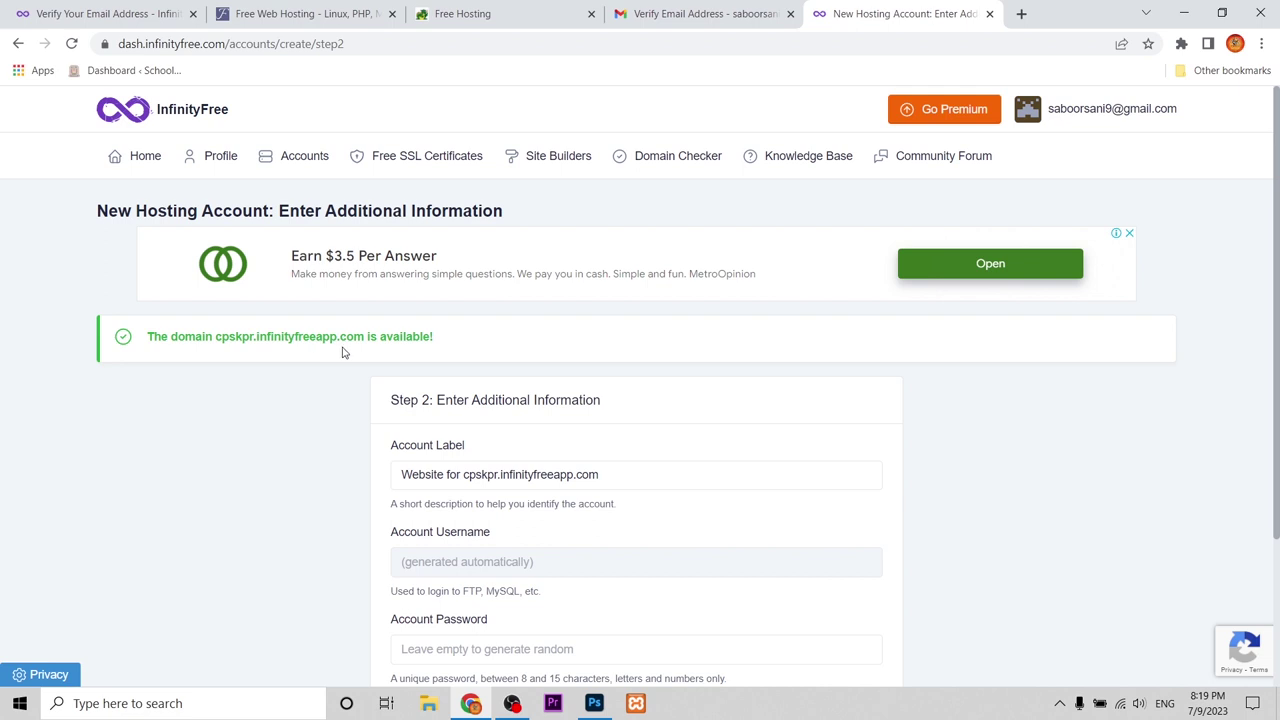
Enter an account password on Step 2 and create the cpskpr.infinityfreeapp.com account.
scroll(530, 365, down, 1)
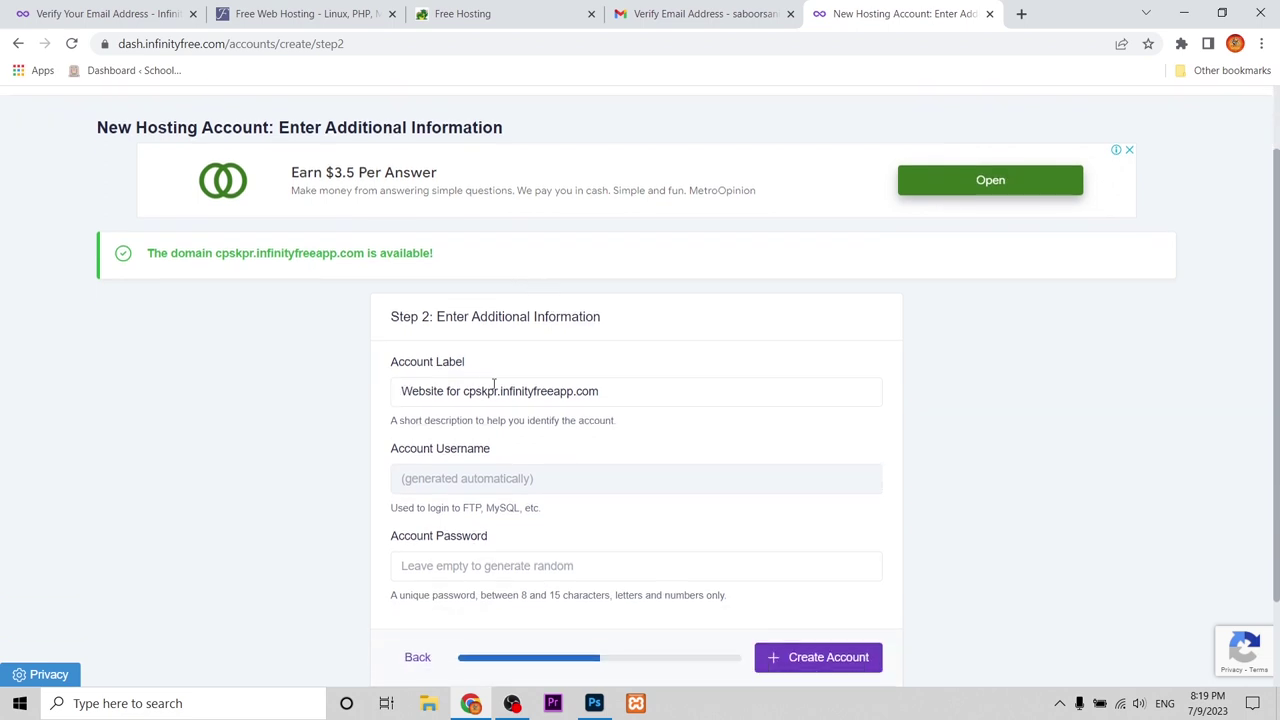
scroll(491, 383, down, 1)
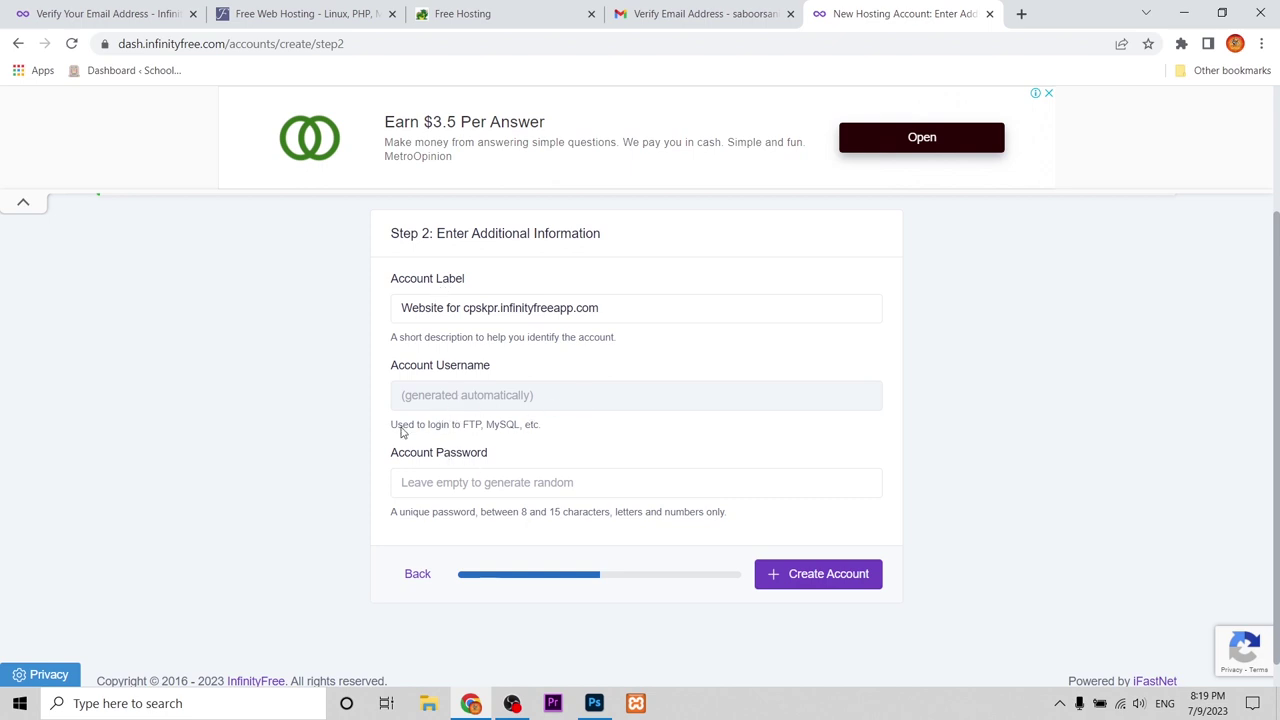
click(462, 485)
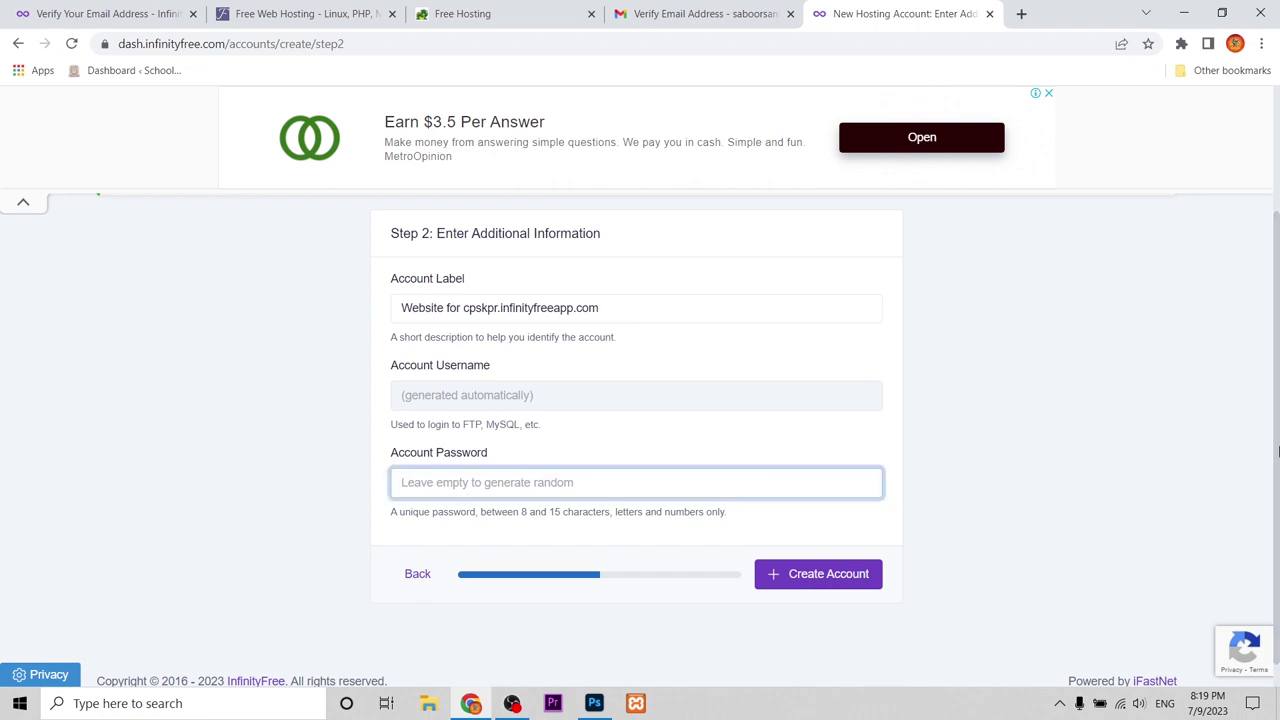
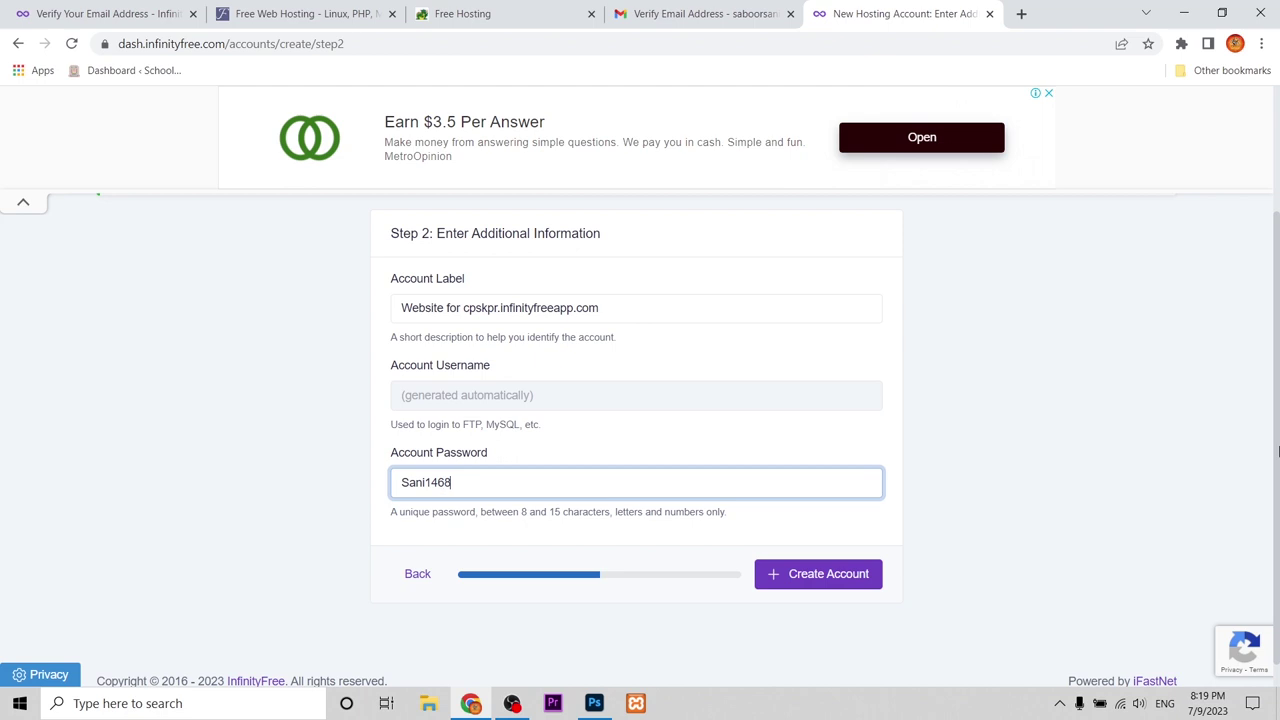
scroll(1190, 300, down, 1)
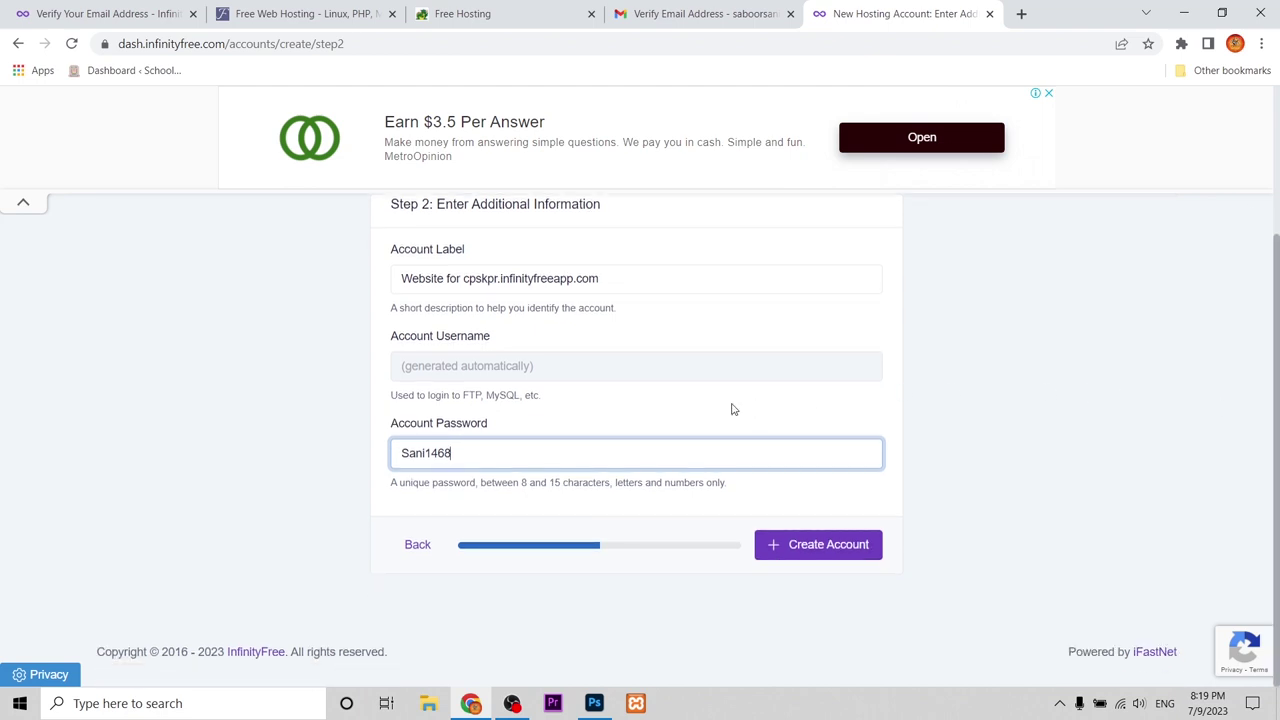
click(817, 546)
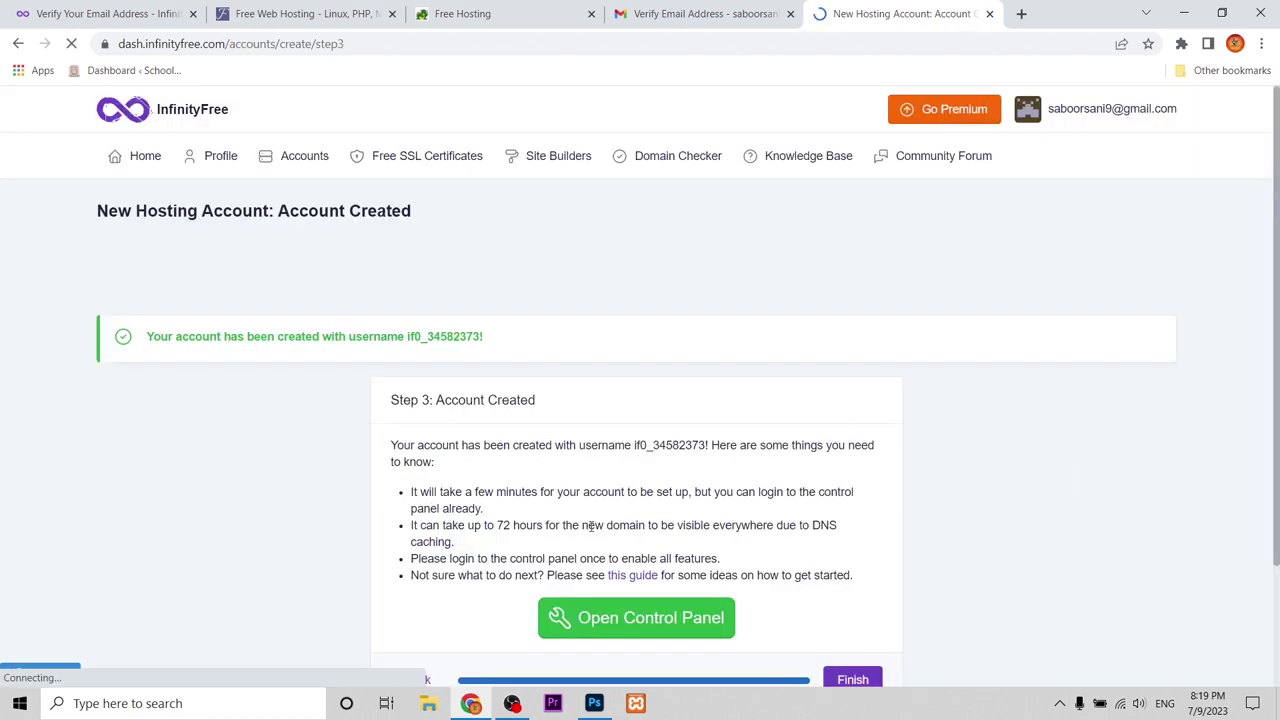
Open the new account's control panel and approve the service emails so it loads.
scroll(423, 580, down, 2)
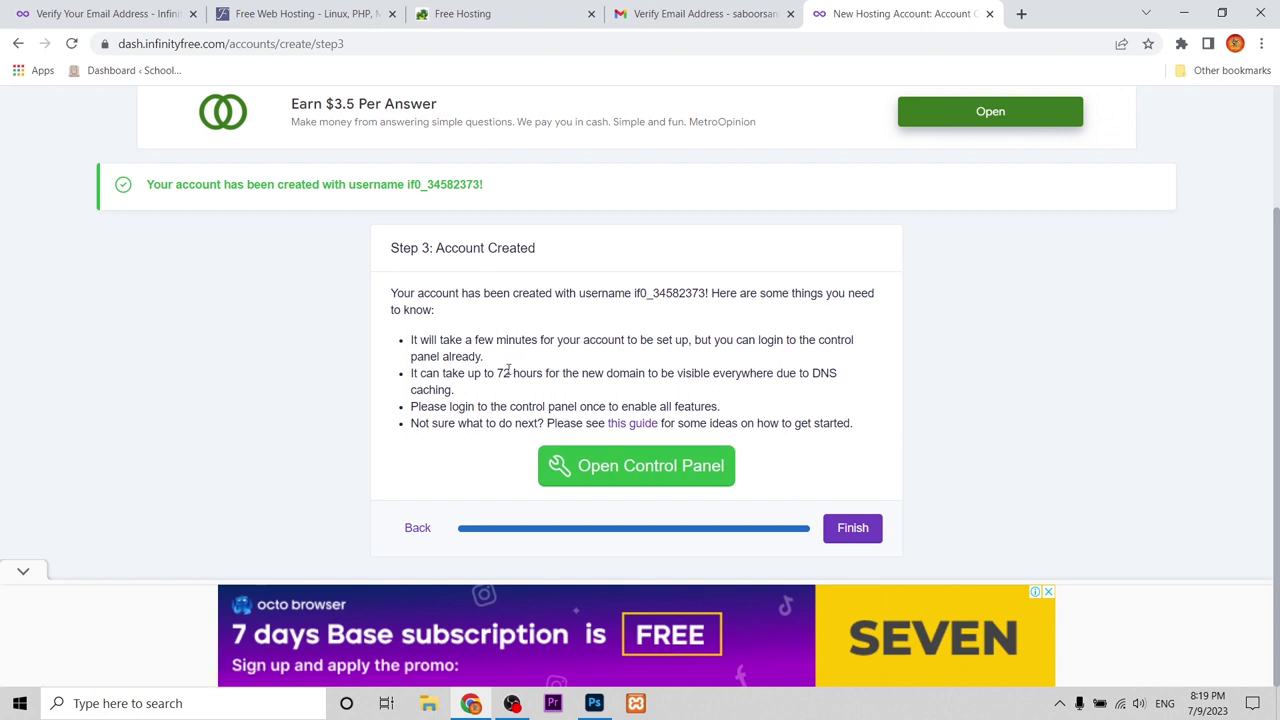
click(669, 463)
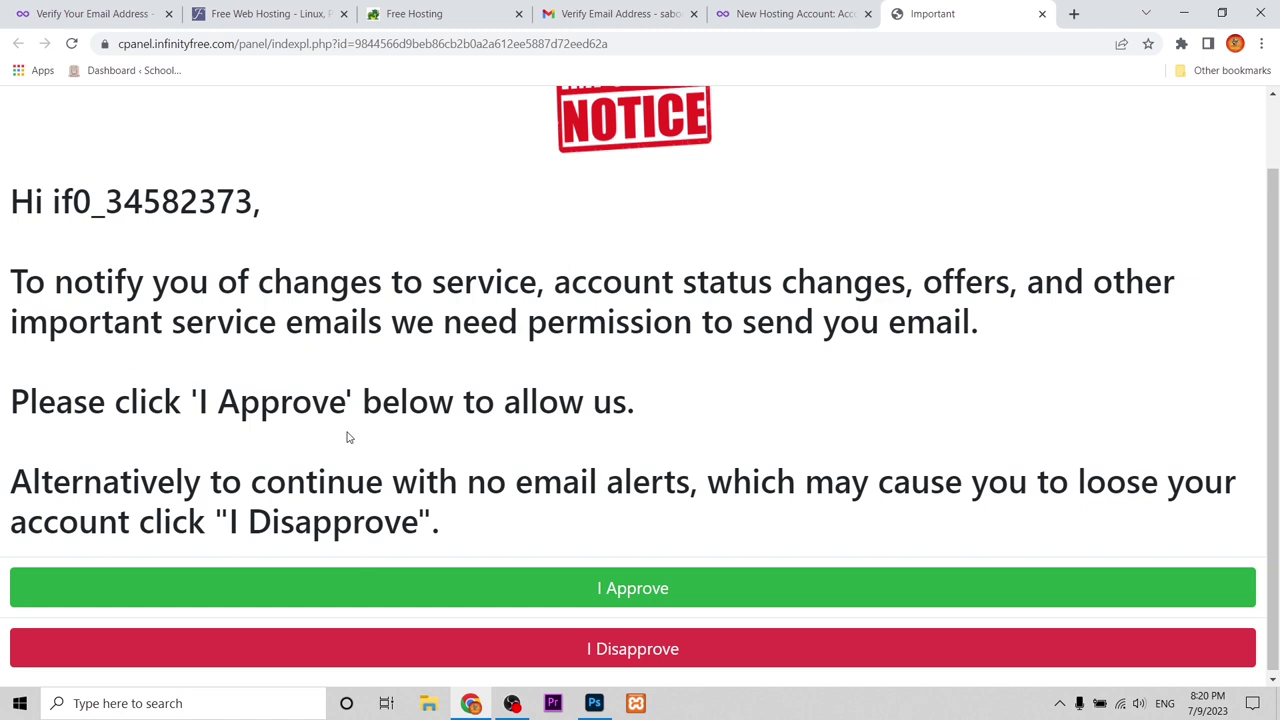
click(640, 587)
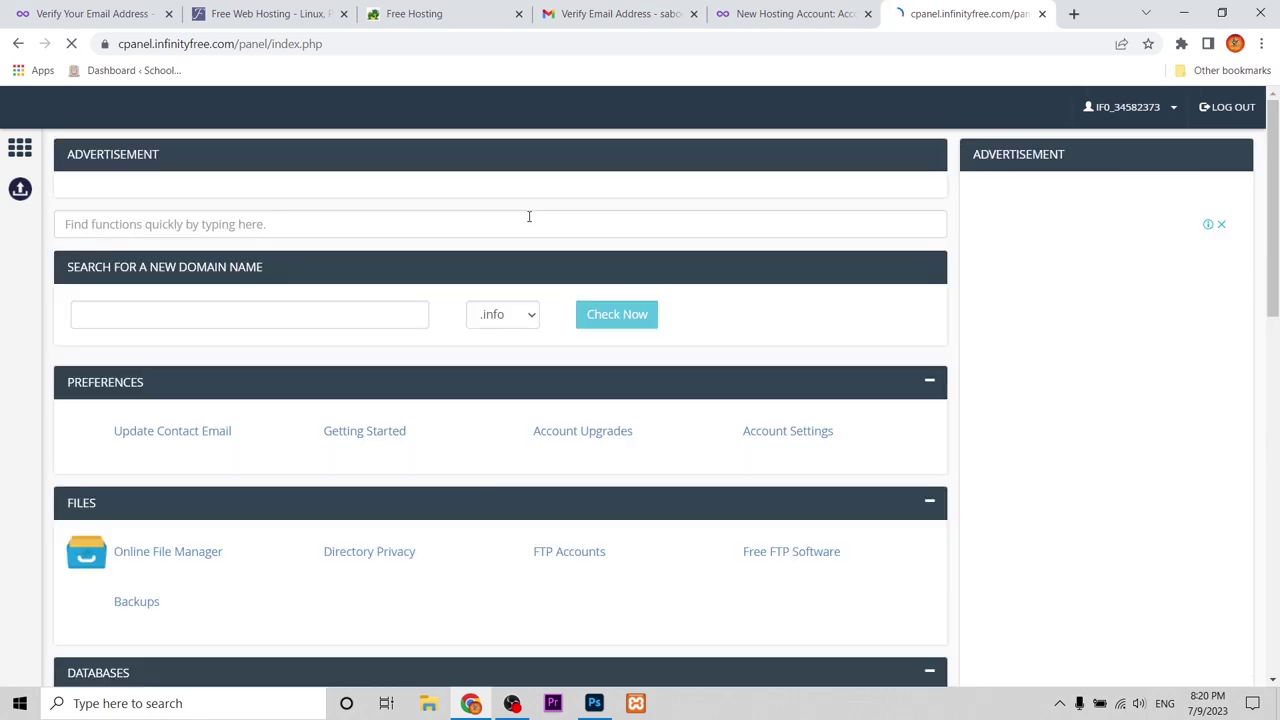
scroll(386, 423, down, 2)
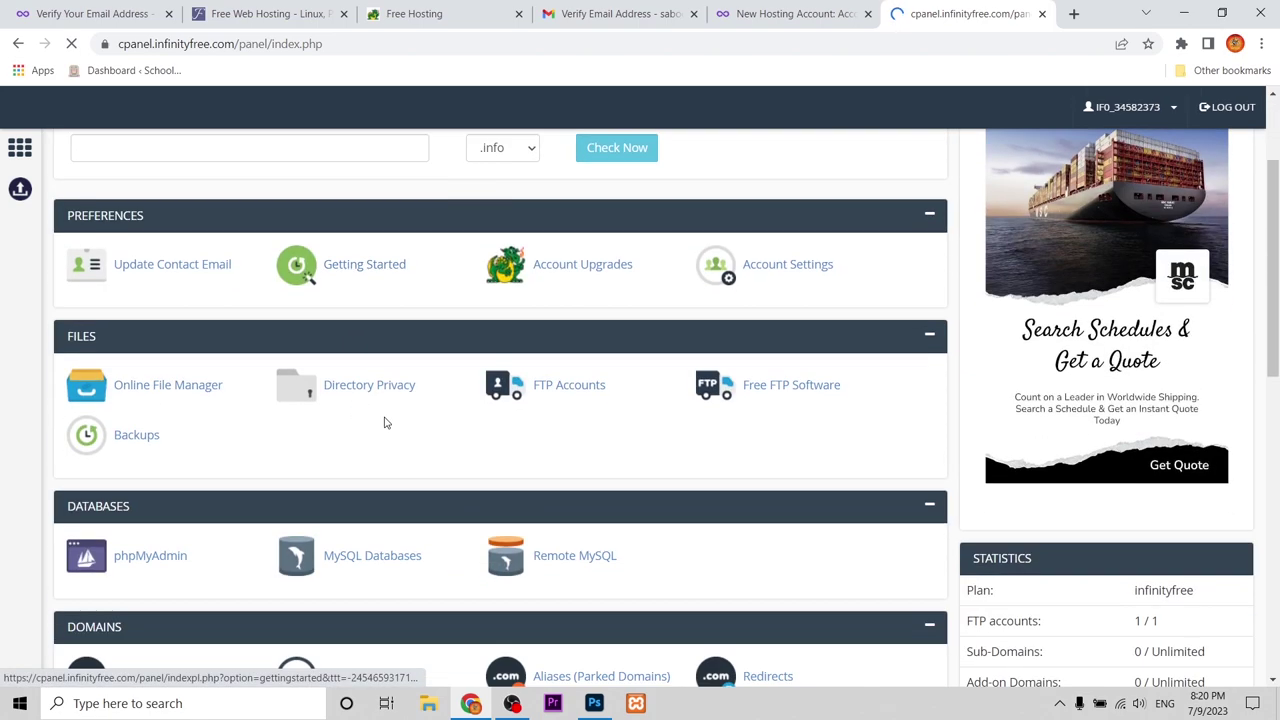
scroll(388, 415, down, 6)
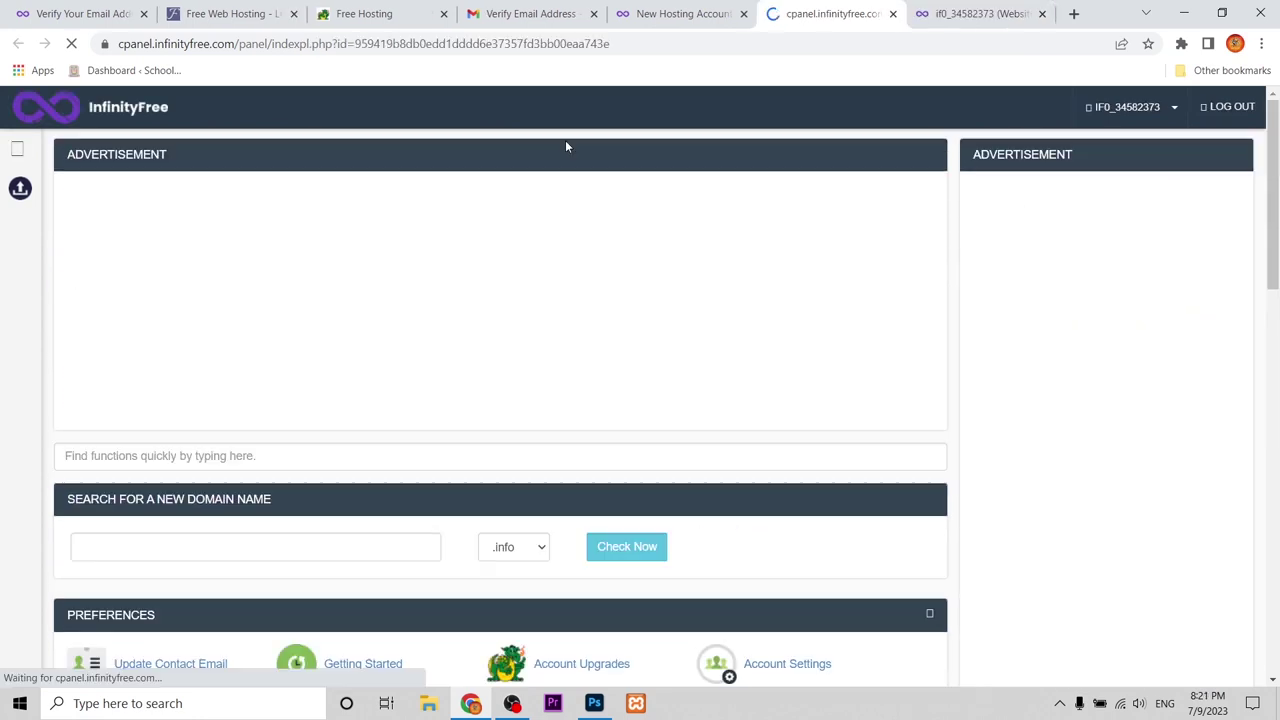
scroll(620, 390, down, 2)
scroll(634, 386, up, 2)
Confirm cpskpr.infinityfreeapp.com on the Domains page, then scroll the control panel to Software.
click(680, 14)
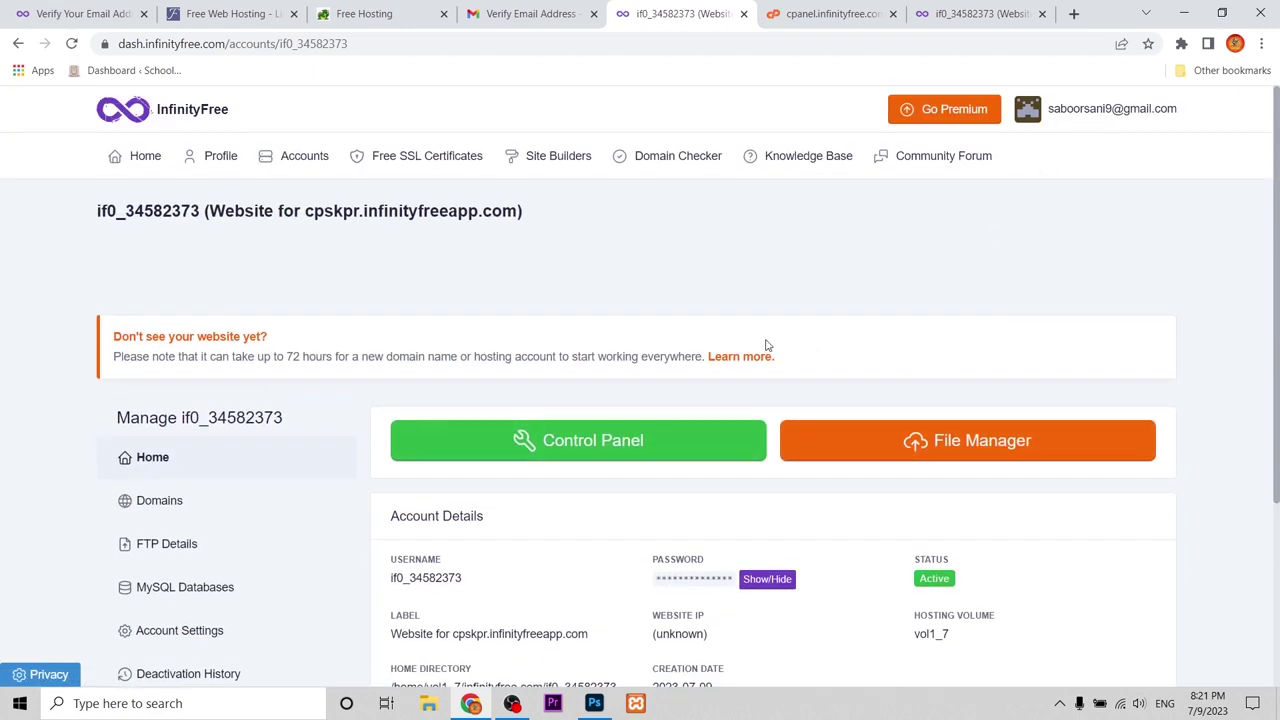
scroll(724, 343, down, 3)
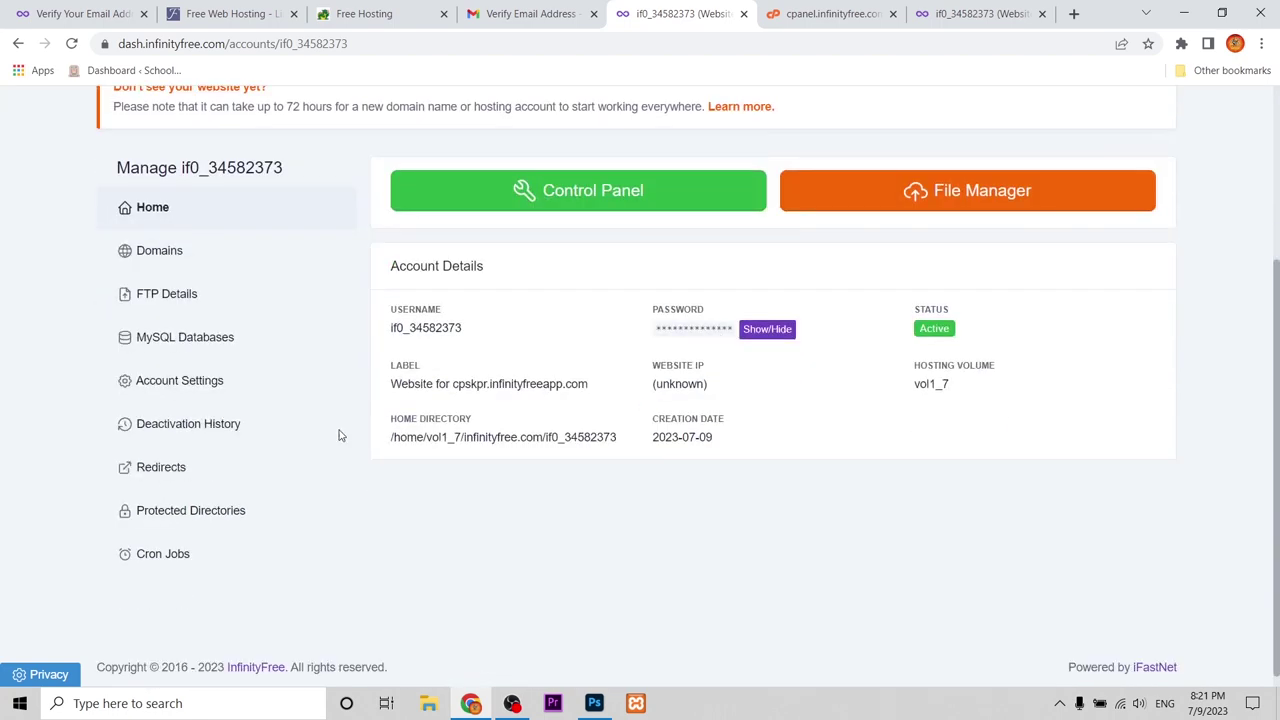
click(147, 258)
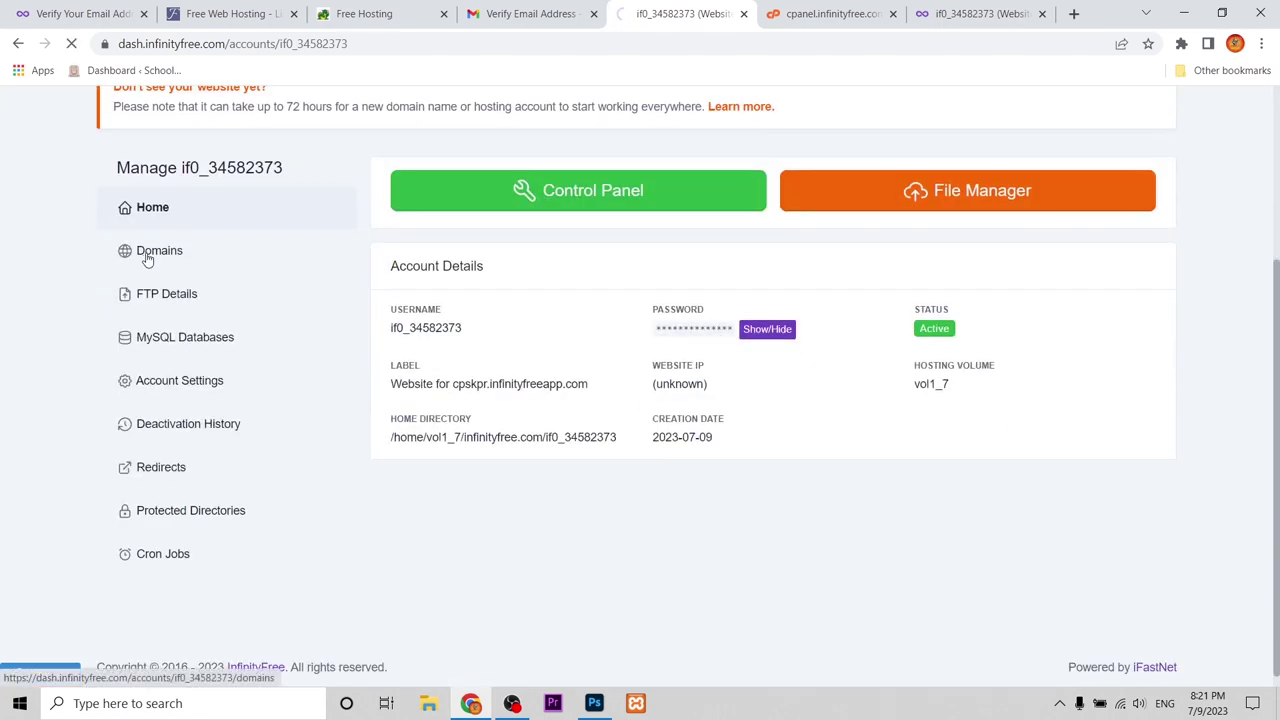
scroll(500, 475, down, 1)
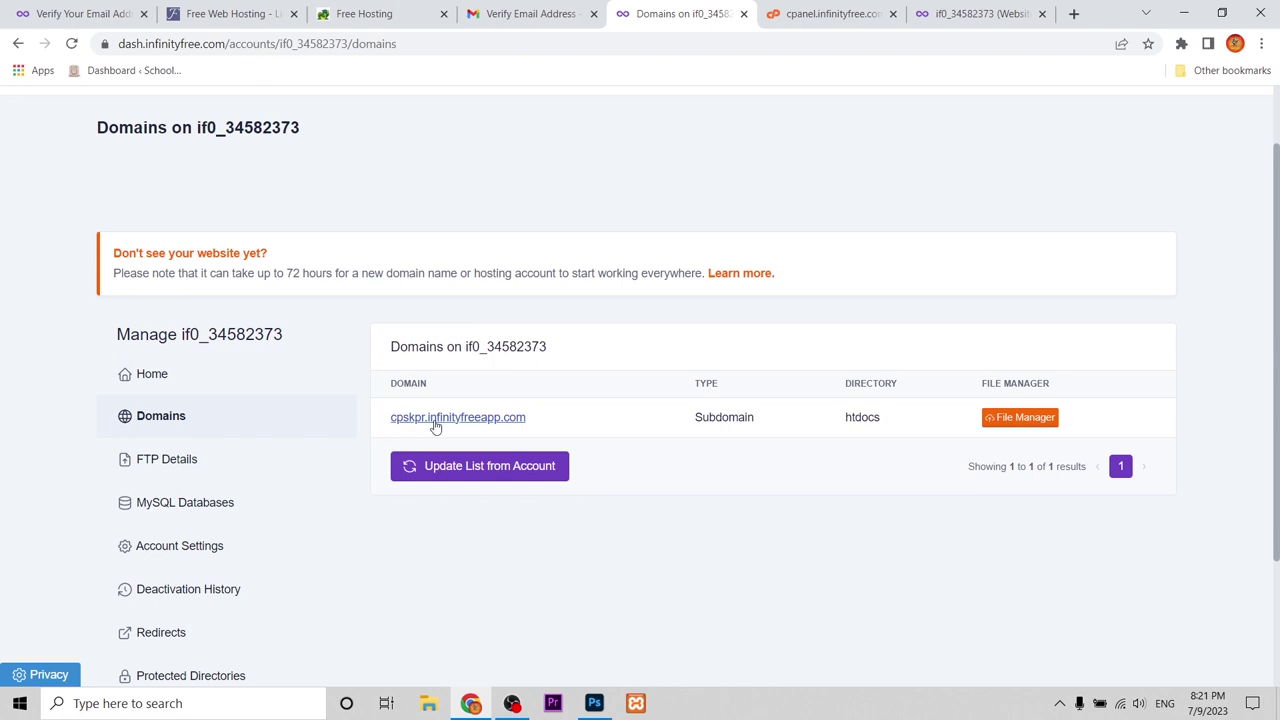
key(ctrl+Tab)
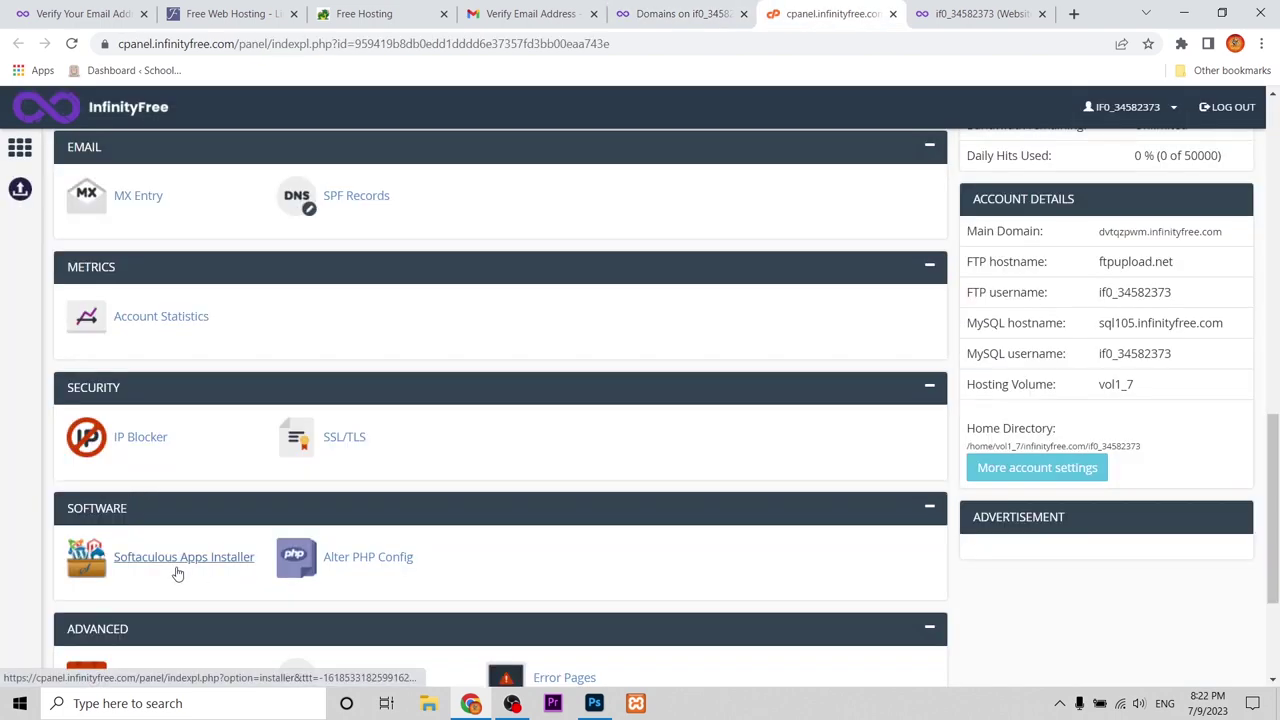
scroll(460, 595, down, 1)
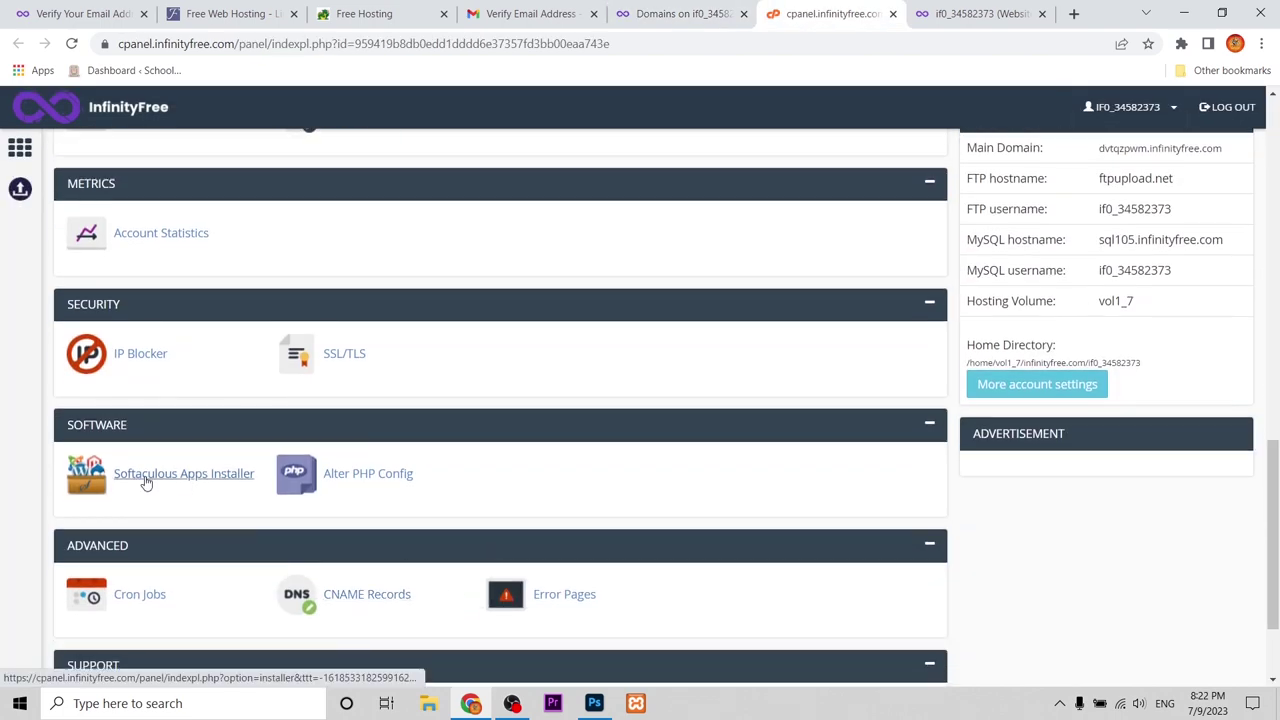
Launch the Softaculous Apps Installer and choose WordPress 6.2.2 to install.
click(166, 480)
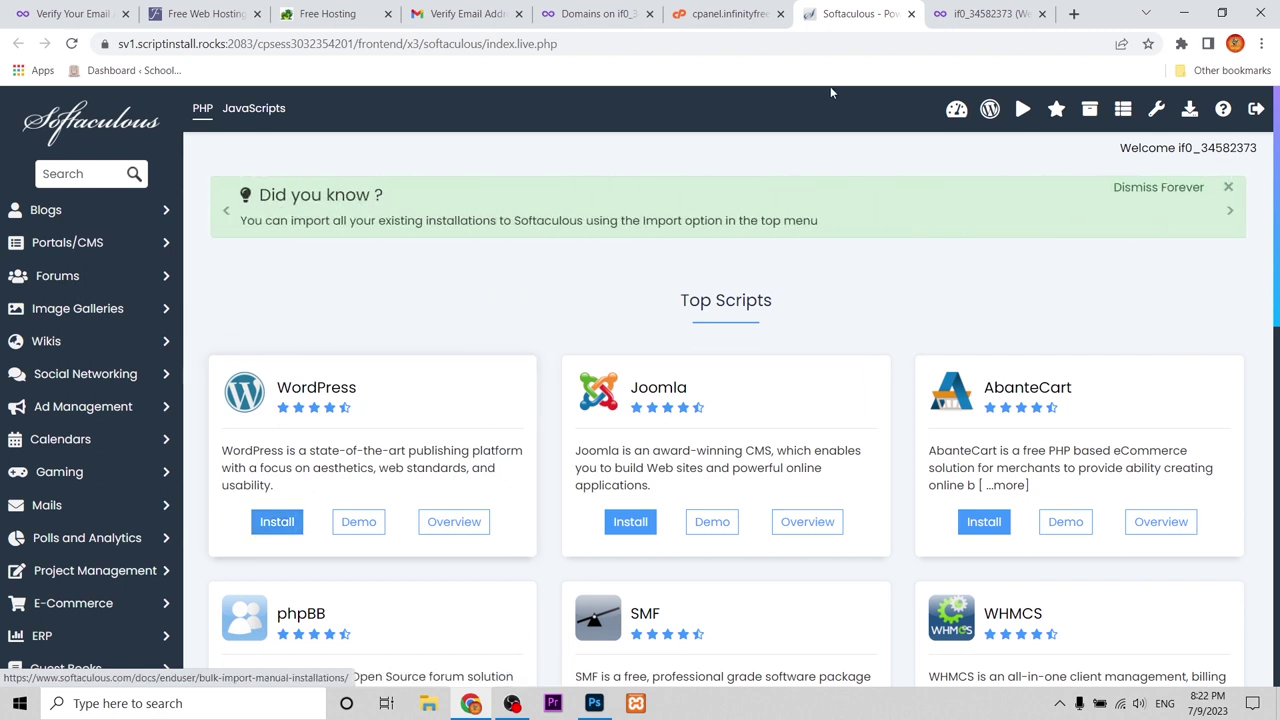
click(282, 516)
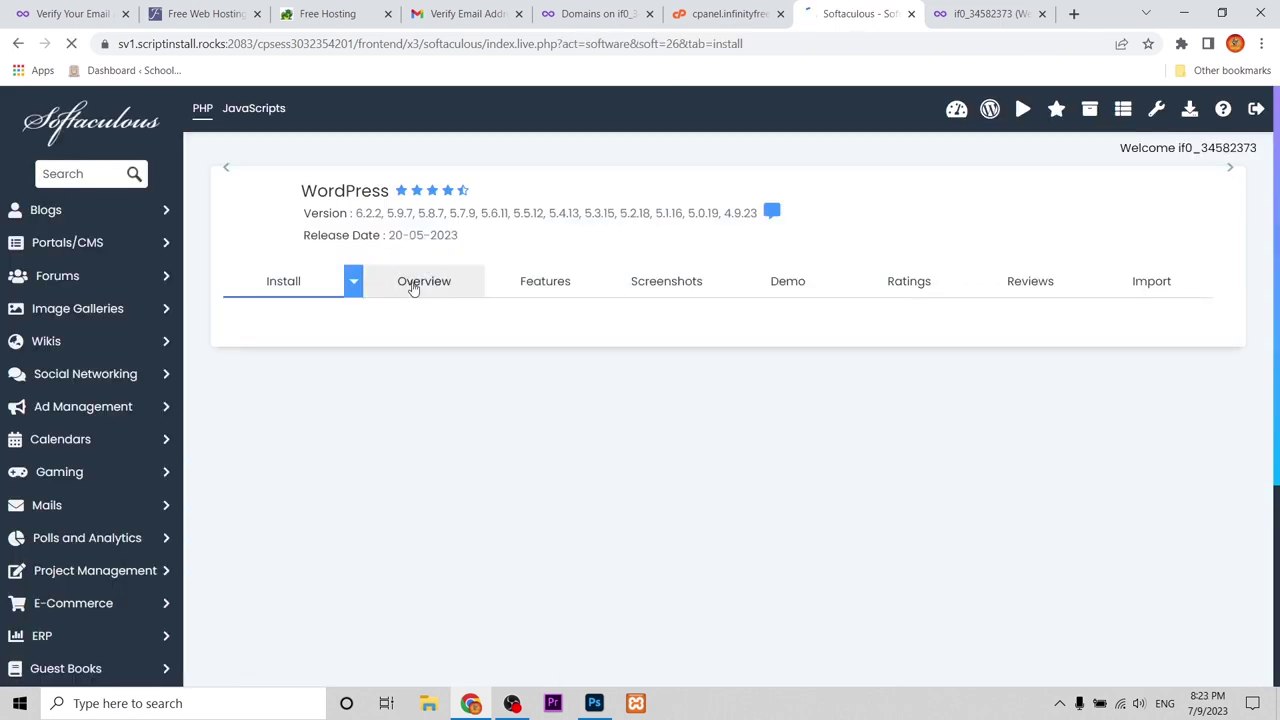
Leave In Directory empty for the domain root and switch to the quick setup form.
scroll(502, 347, down, 2)
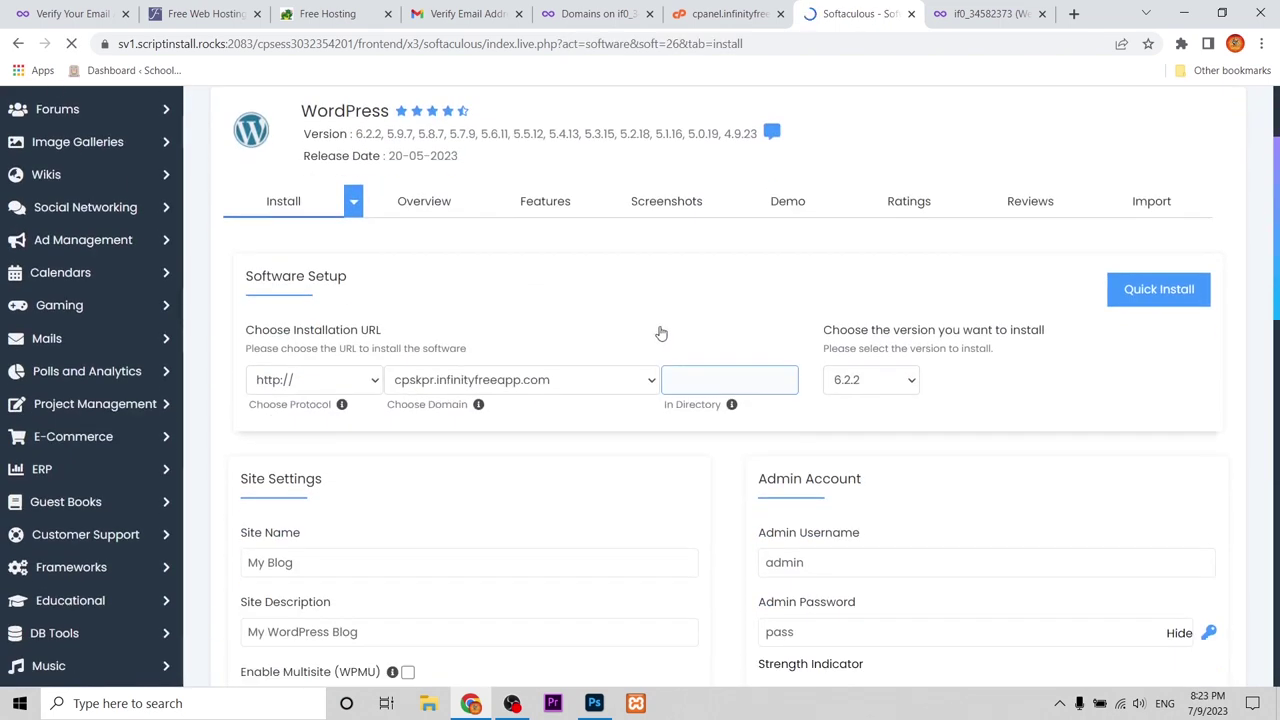
click(731, 386)
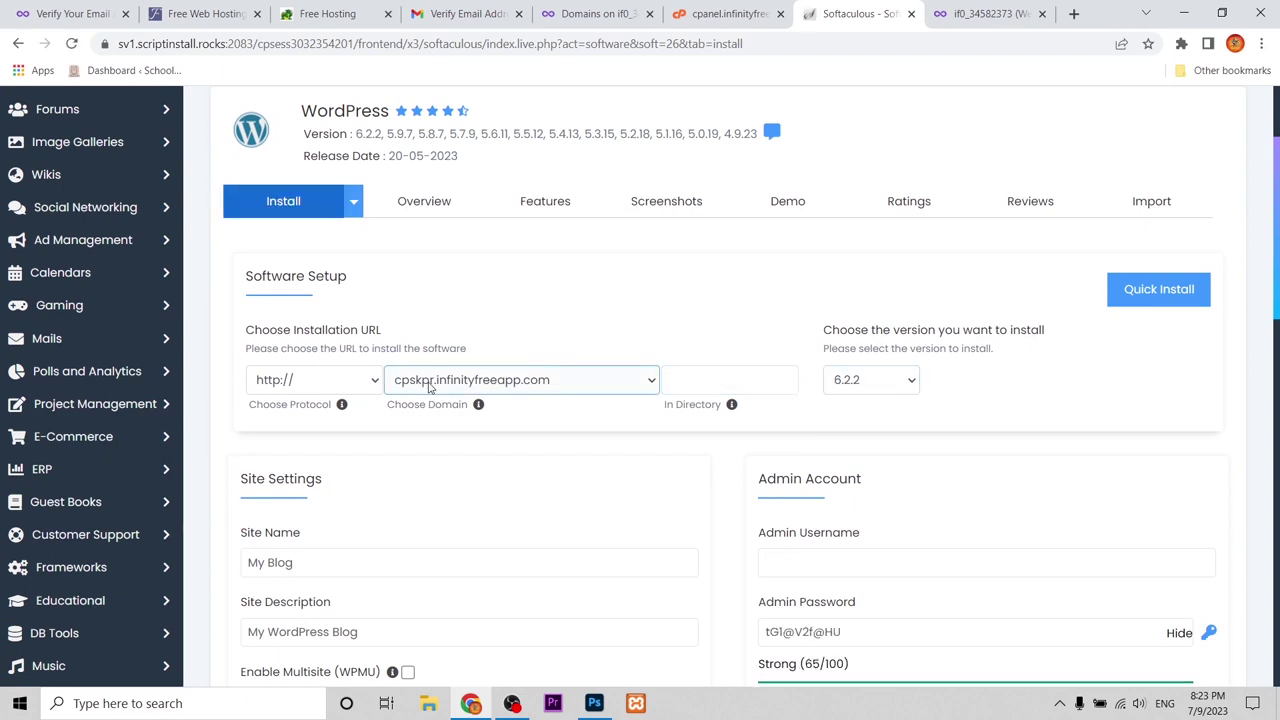
scroll(545, 470, down, 2)
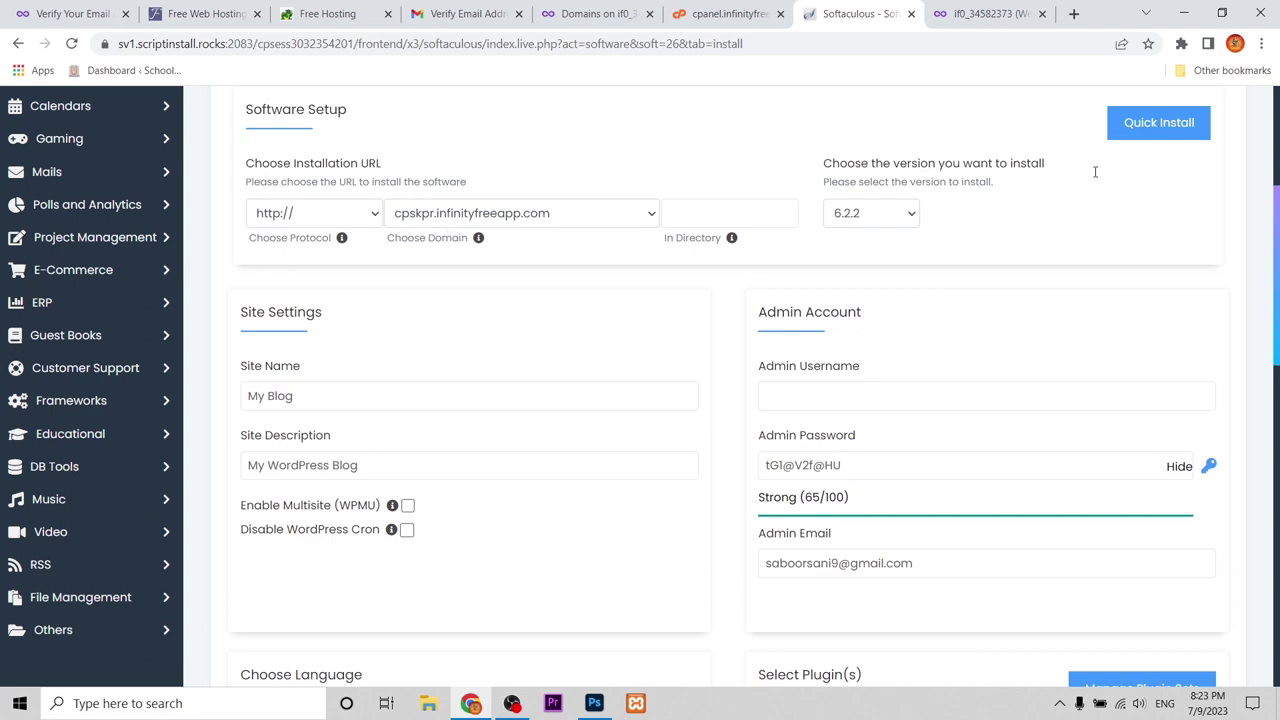
click(1150, 126)
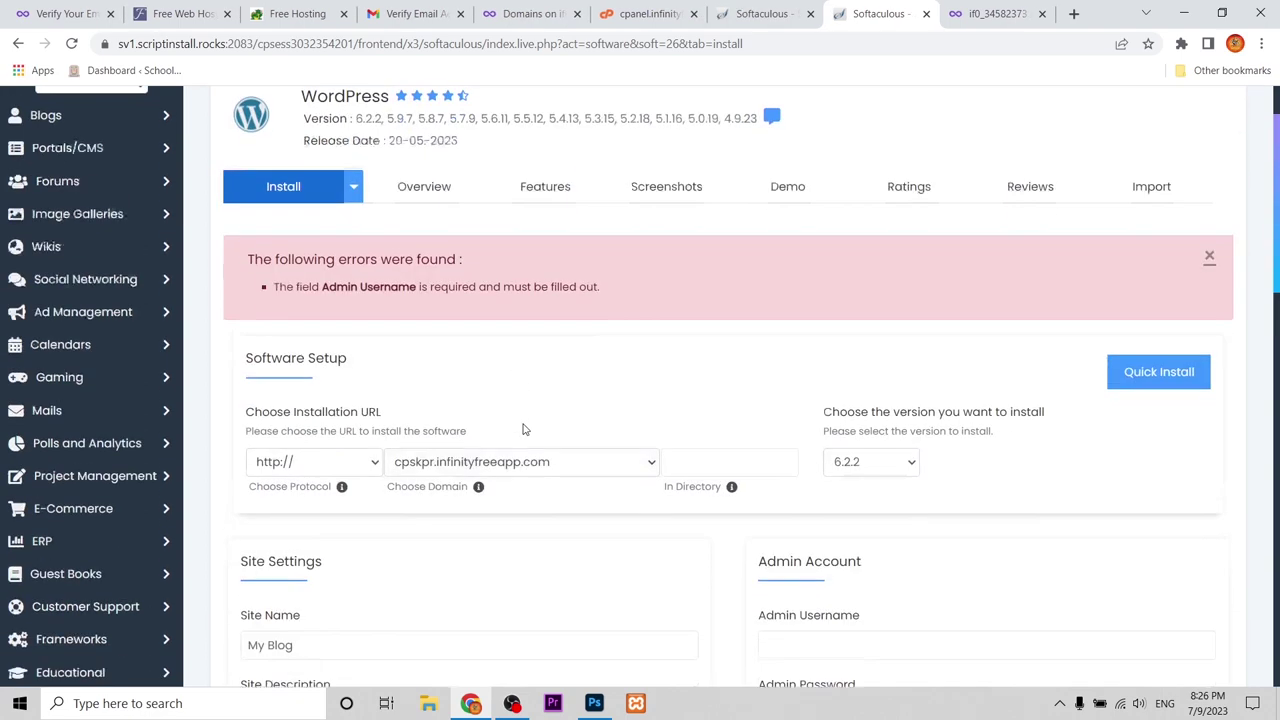
scroll(634, 449, down, 3)
Enter the admin username and replace the generated password with your own, rated Good (47/100).
click(784, 340)
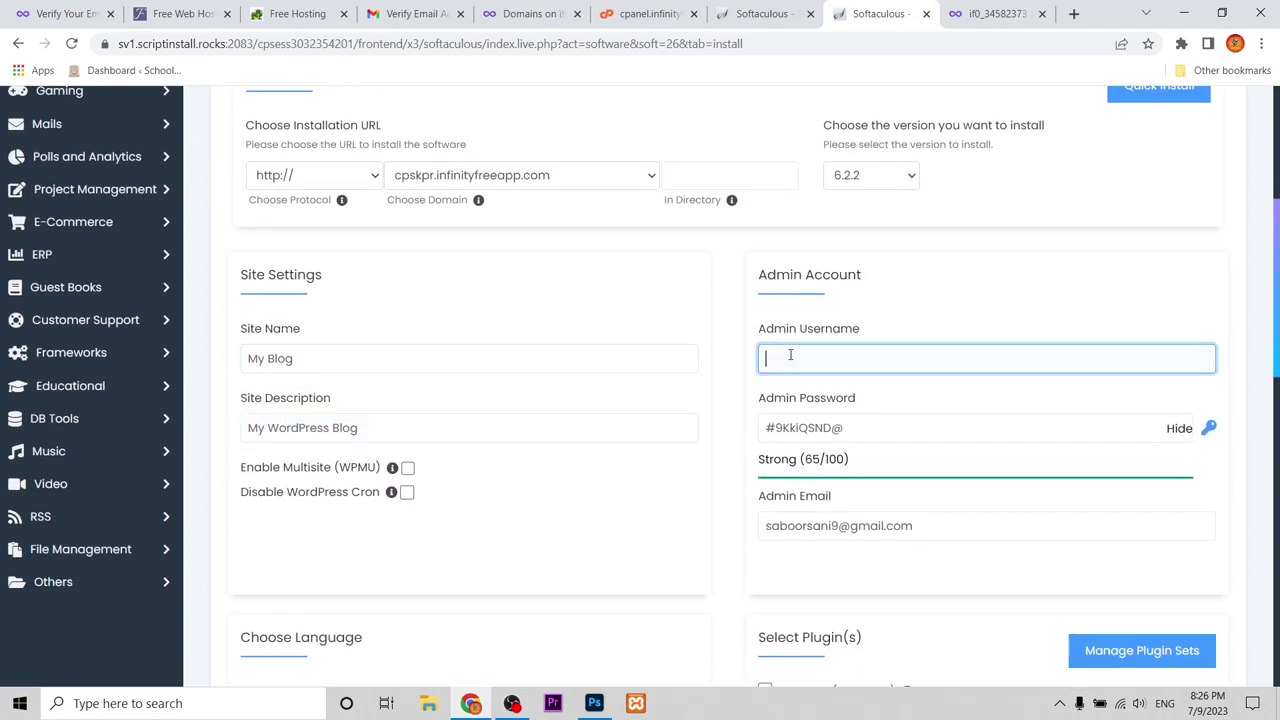
key(Tab)
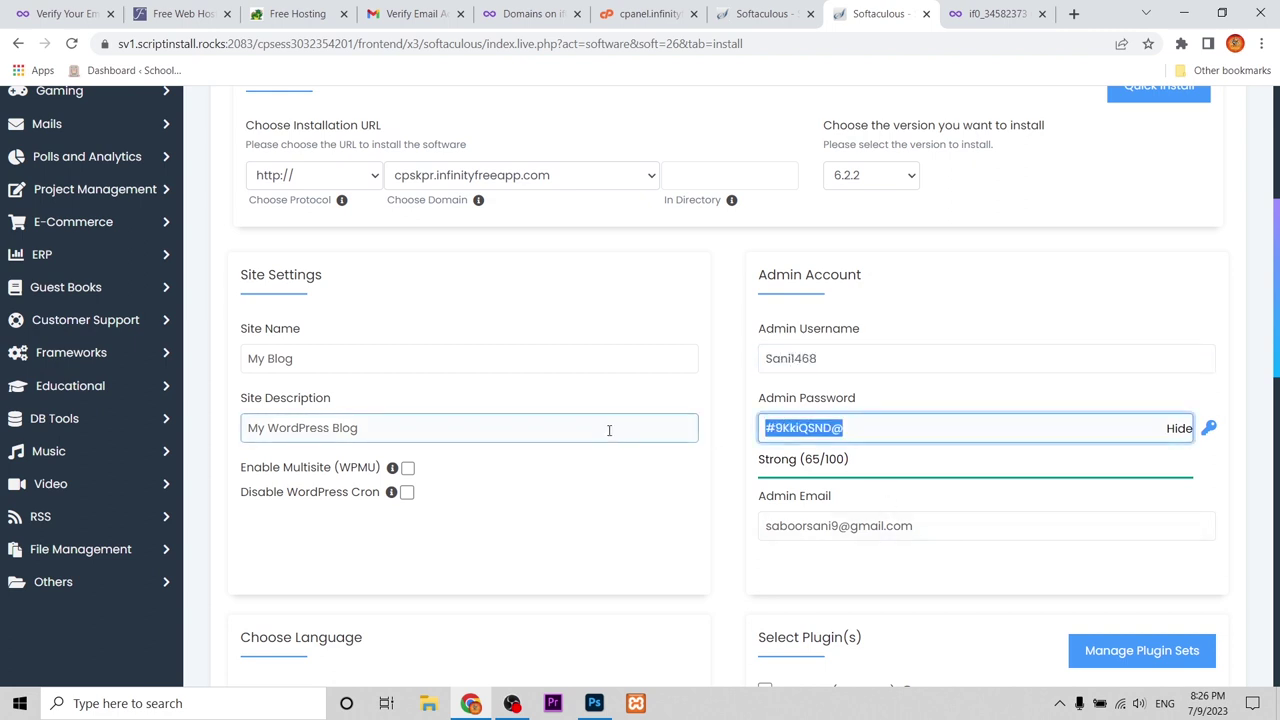
key(BackSpace)
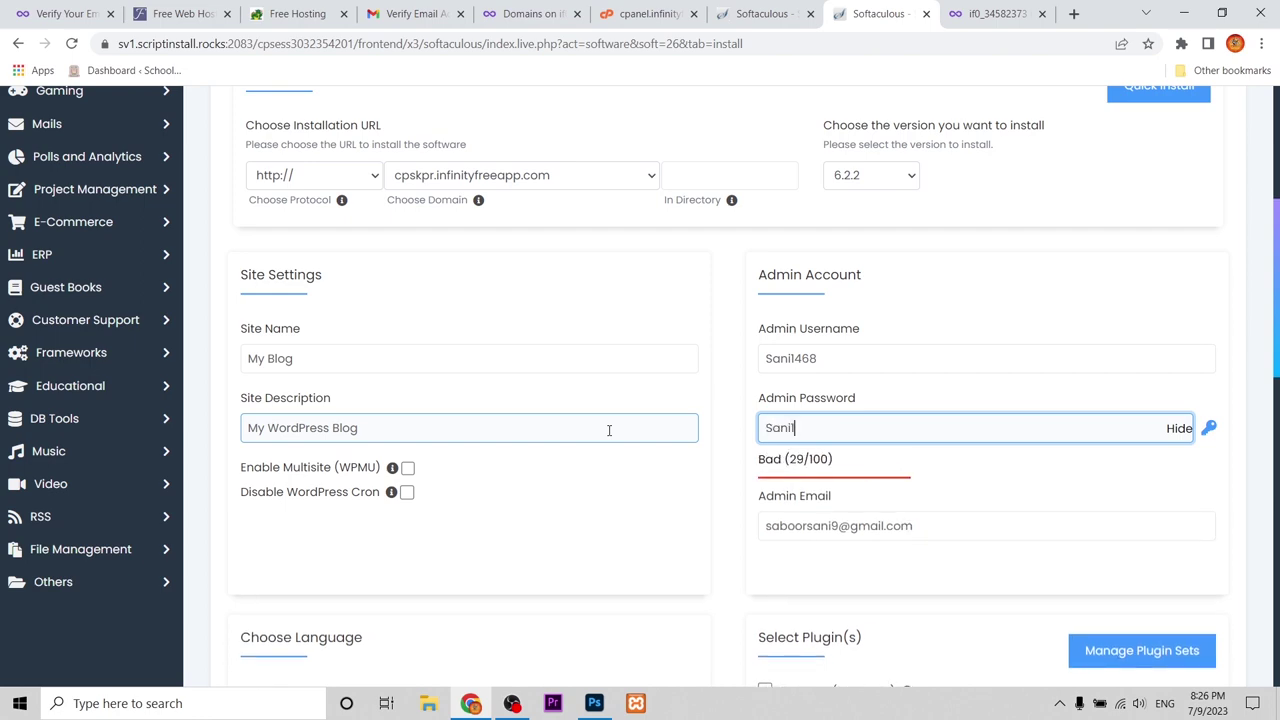
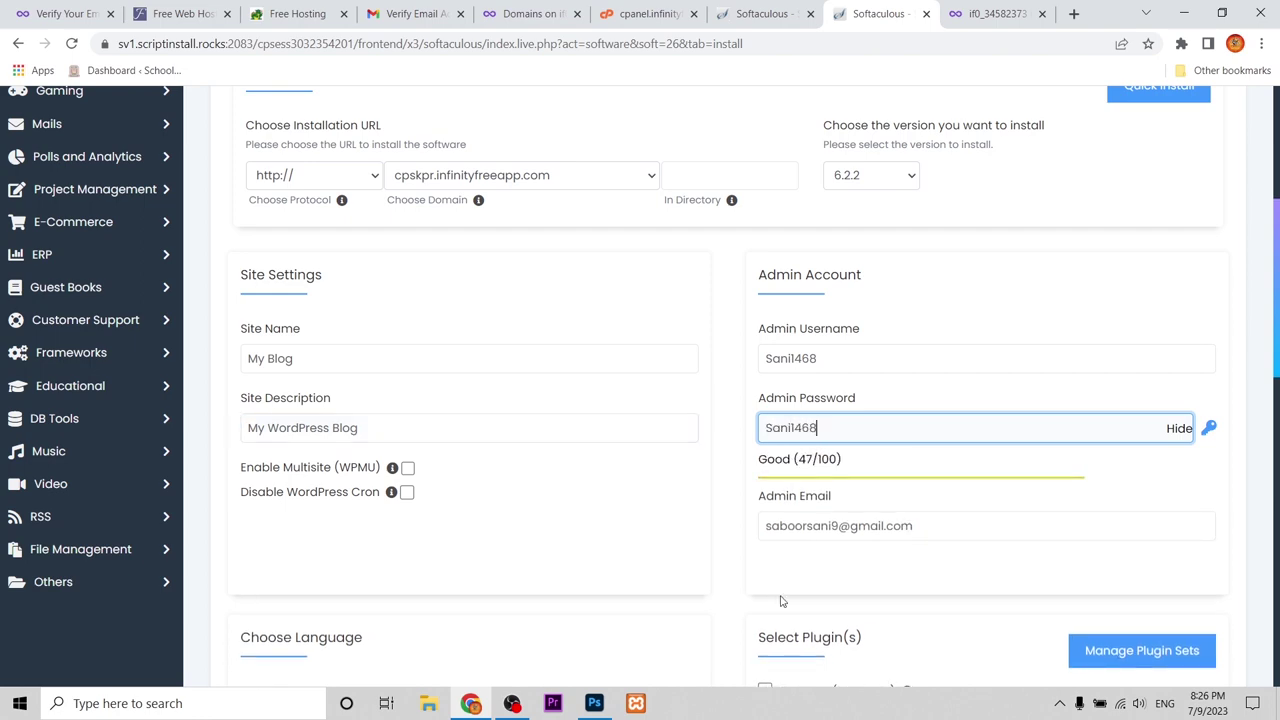
scroll(782, 601, down, 15)
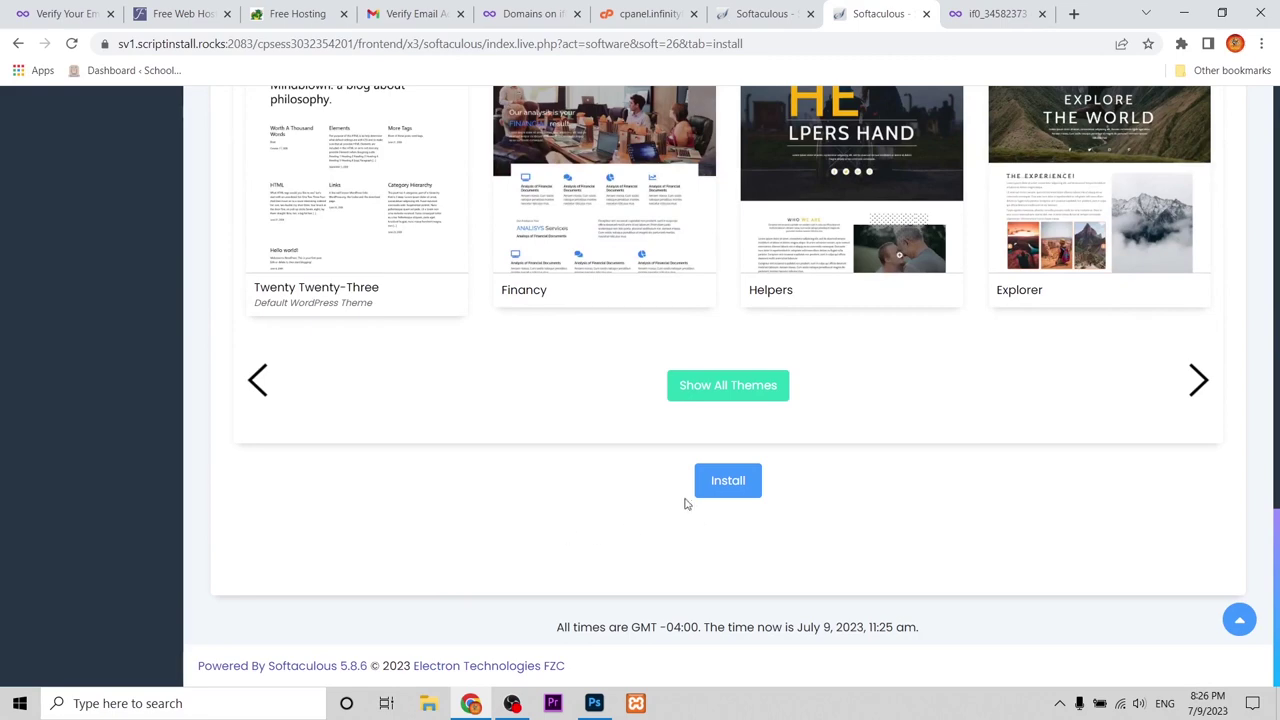
Run the WordPress install for cpskpr.infinityfreeapp.com and scroll to the confirmation showing the /wp-admin/ URL.
click(734, 483)
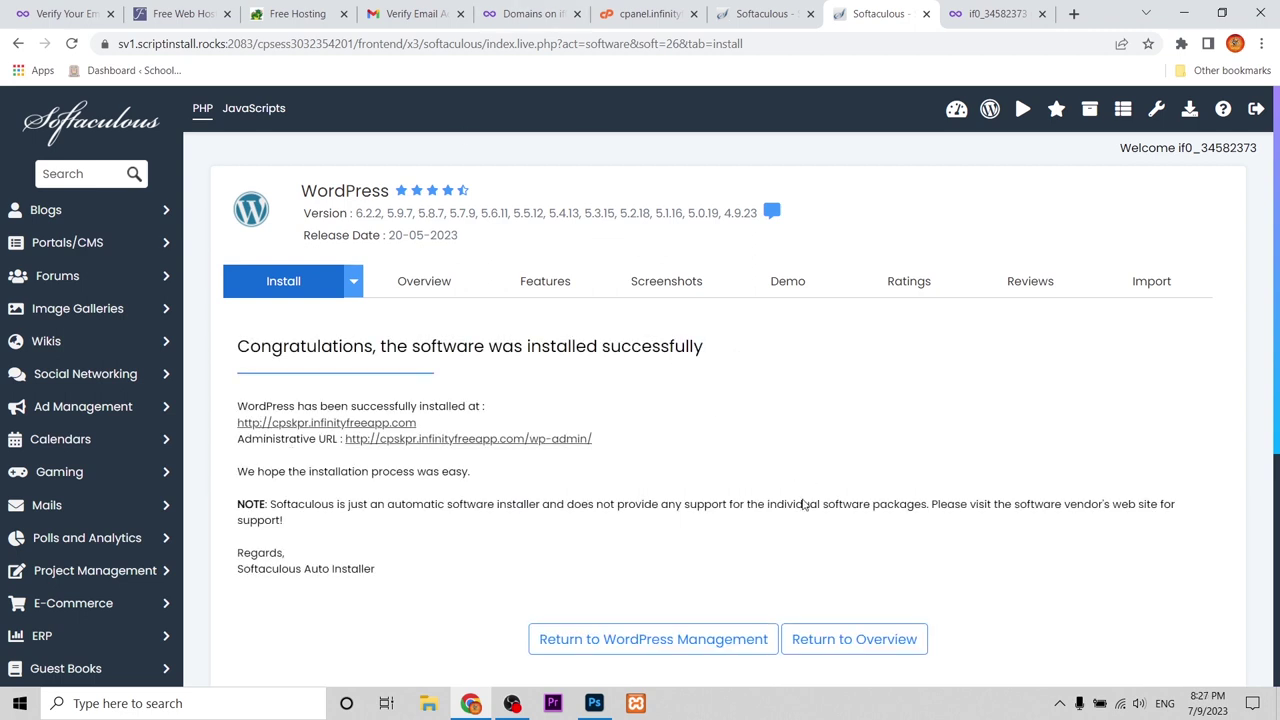
scroll(326, 415, down, 2)
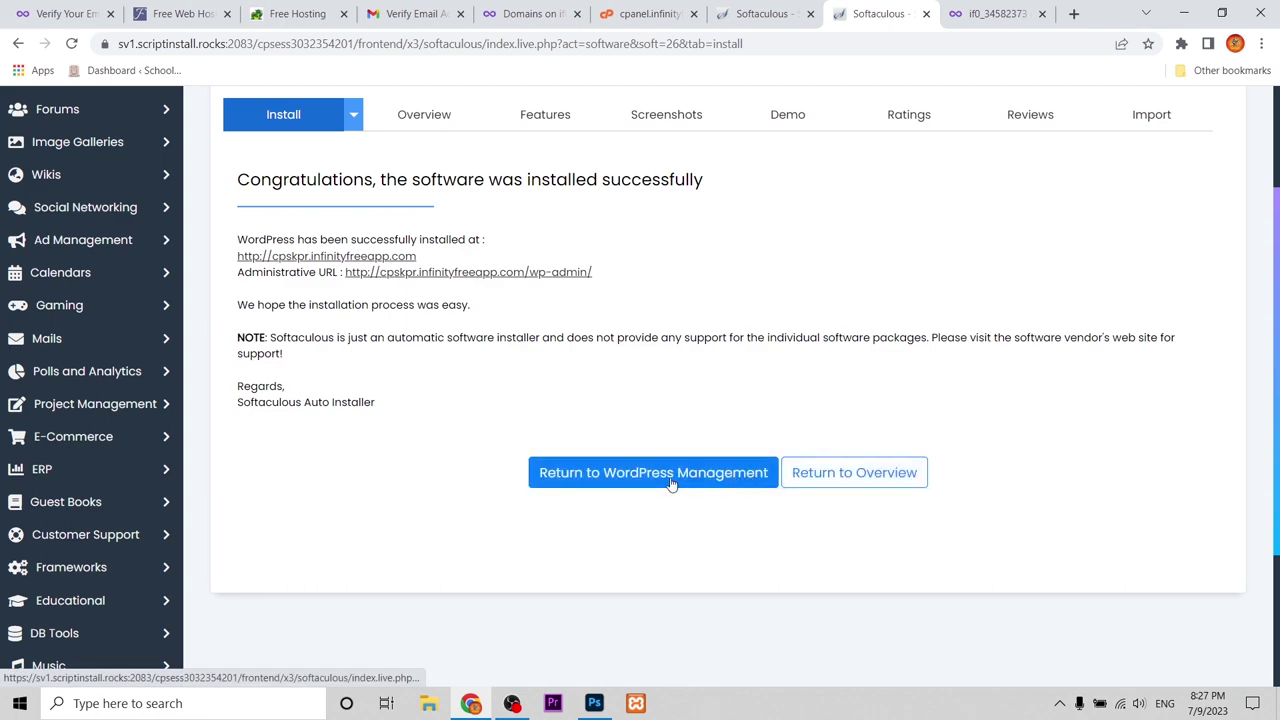
Return to WordPress Management and scroll through the My Blog installation details.
click(637, 474)
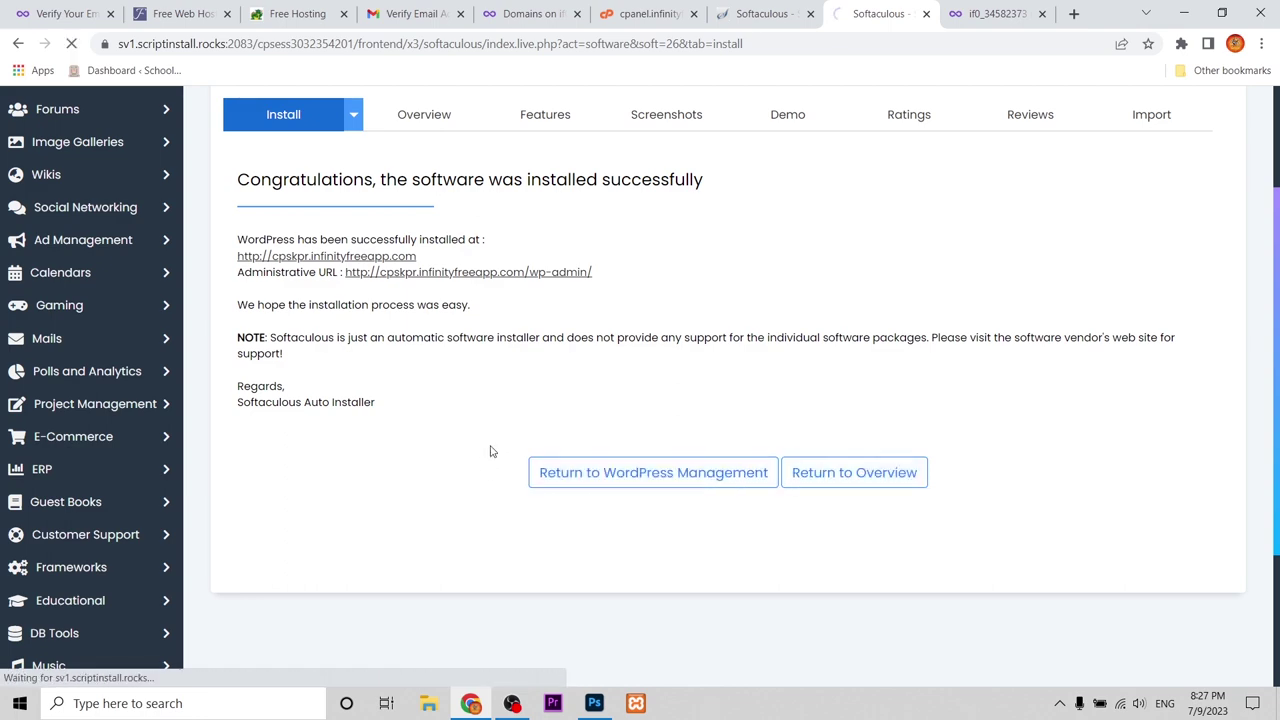
scroll(491, 451, down, 2)
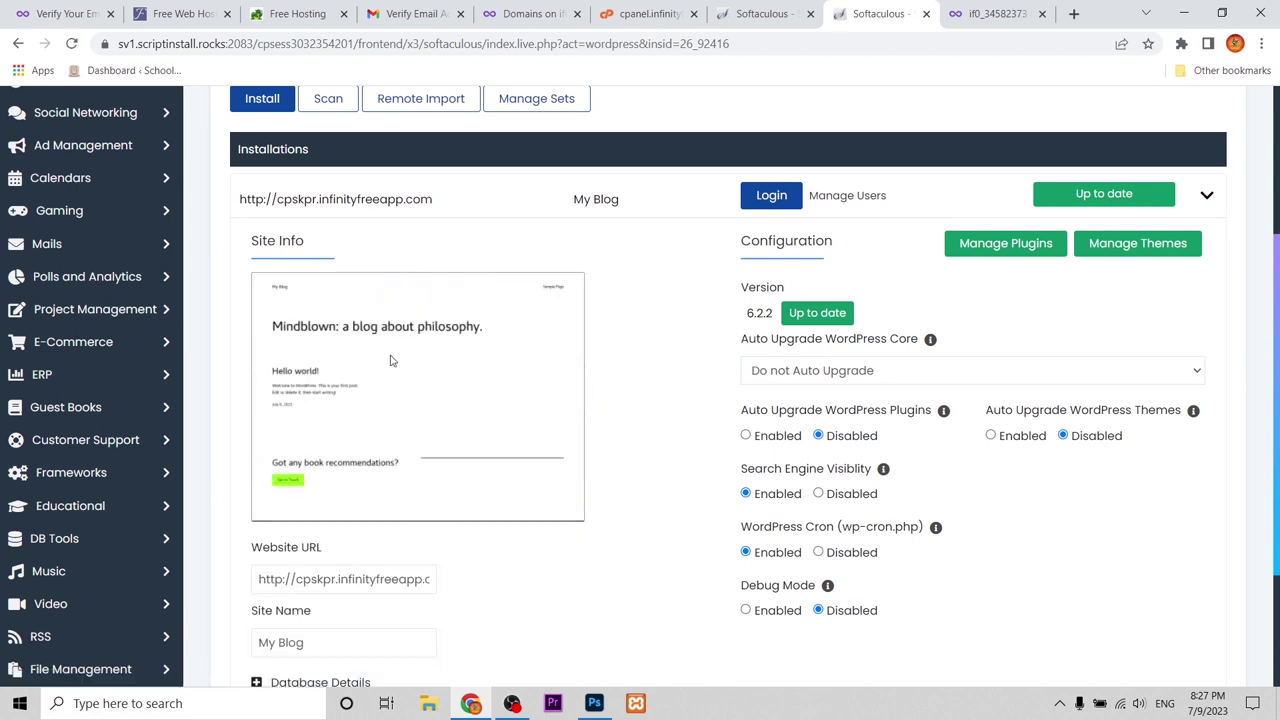
scroll(462, 424, down, 2)
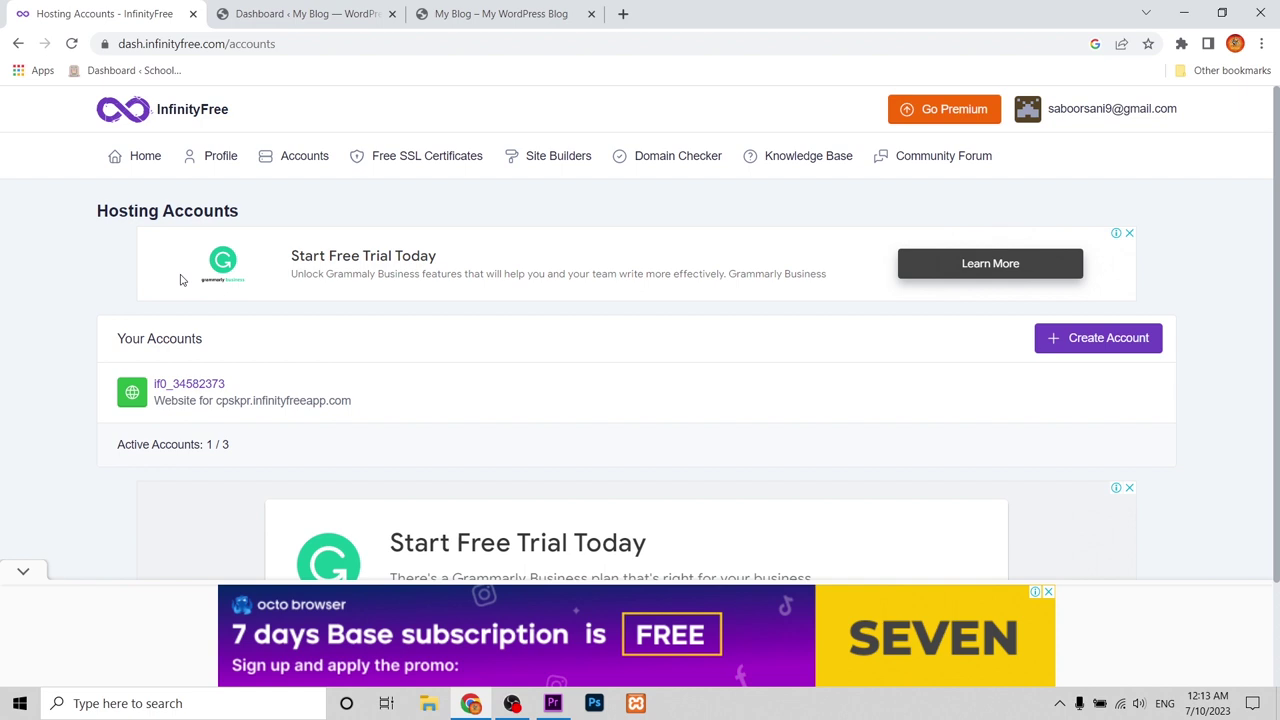
On the dashboard, refuse Chrome's password save, highlight the domain and /wp-admin/, then view My Blog.
click(258, 14)
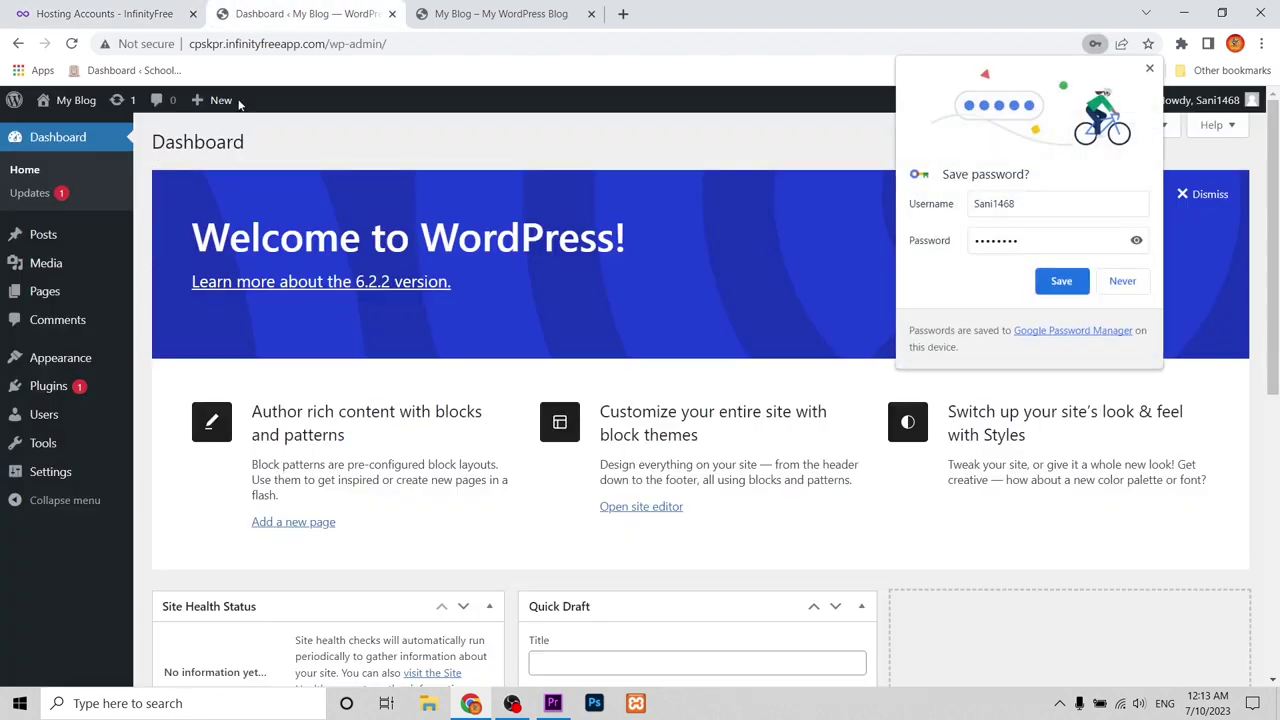
click(1112, 286)
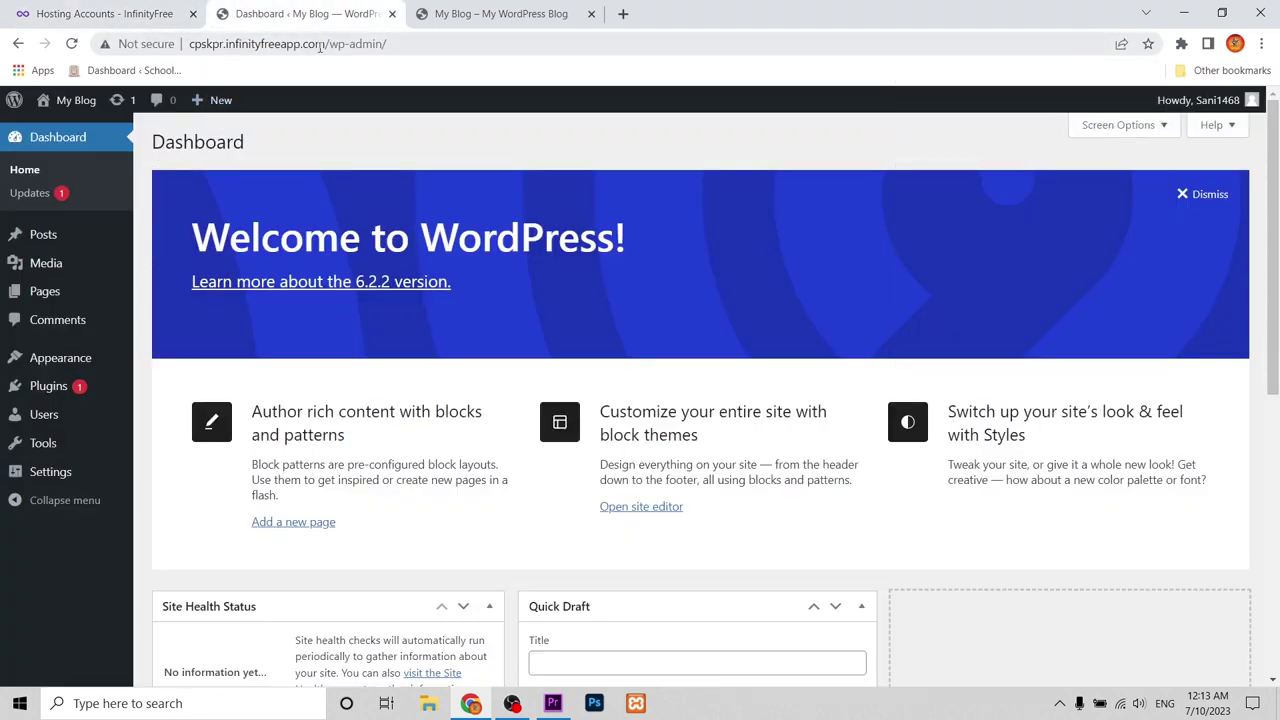
drag(325, 45, 189, 45)
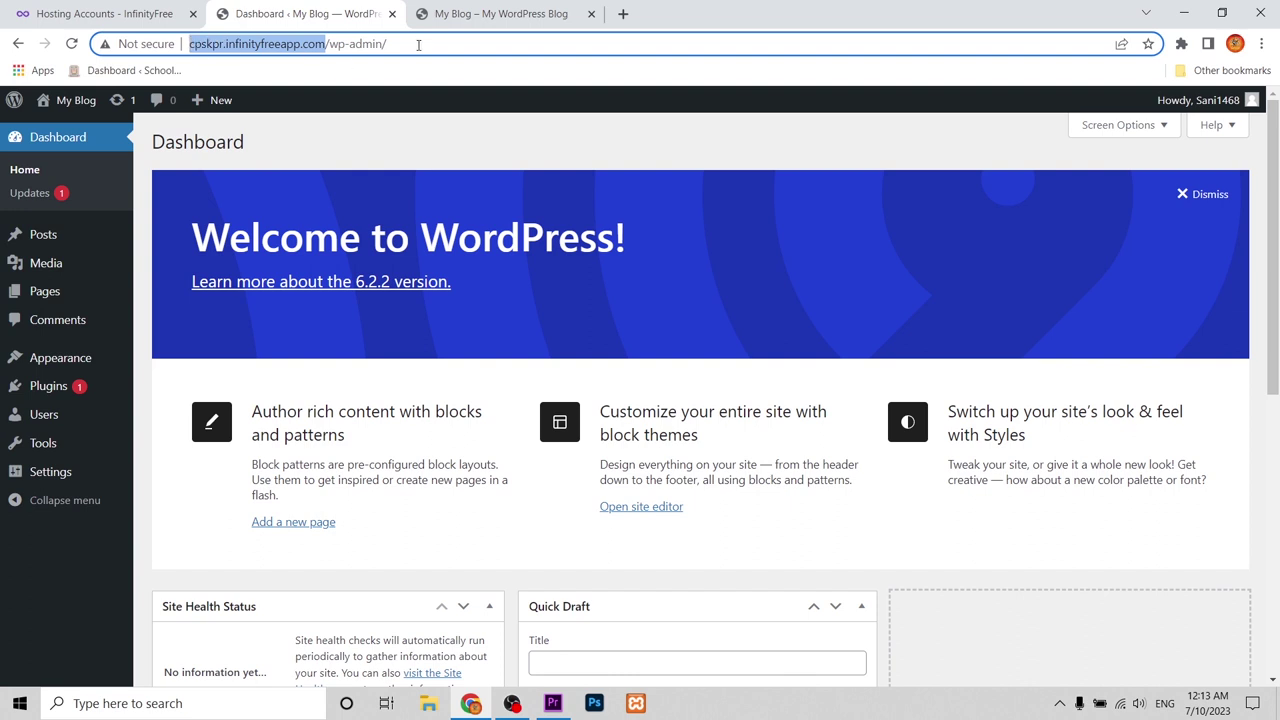
drag(414, 44, 330, 50)
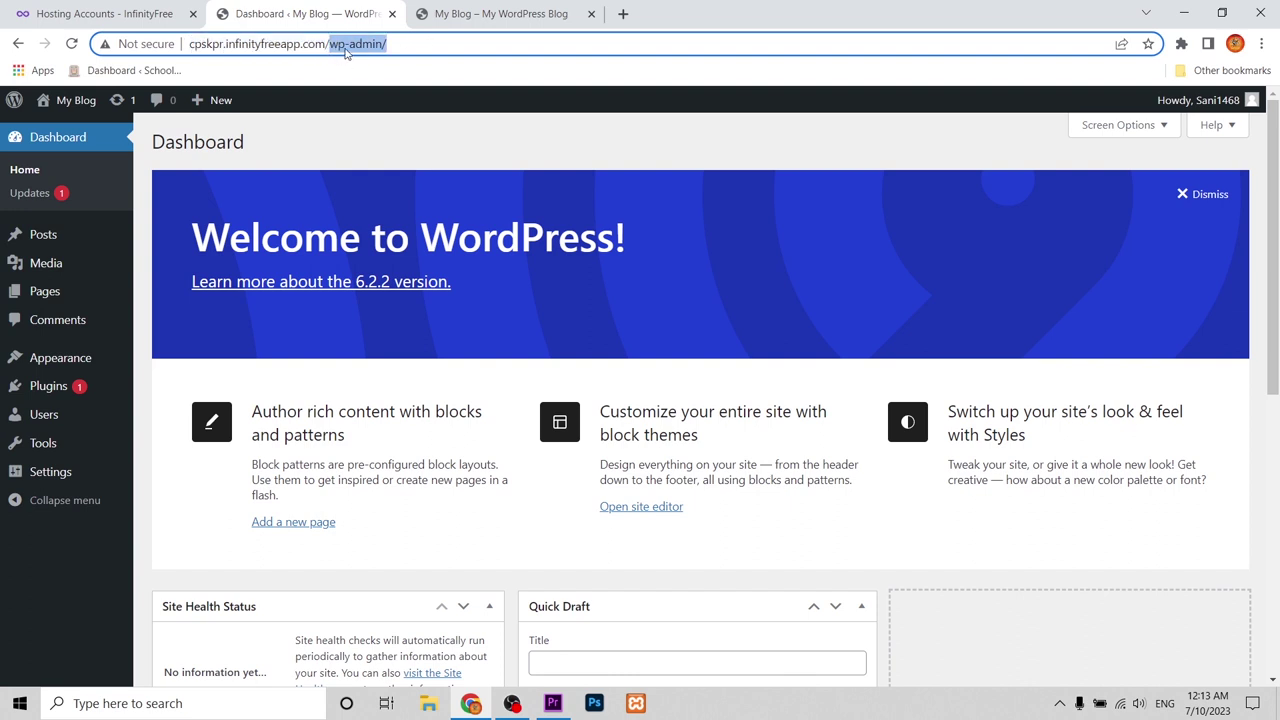
click(443, 37)
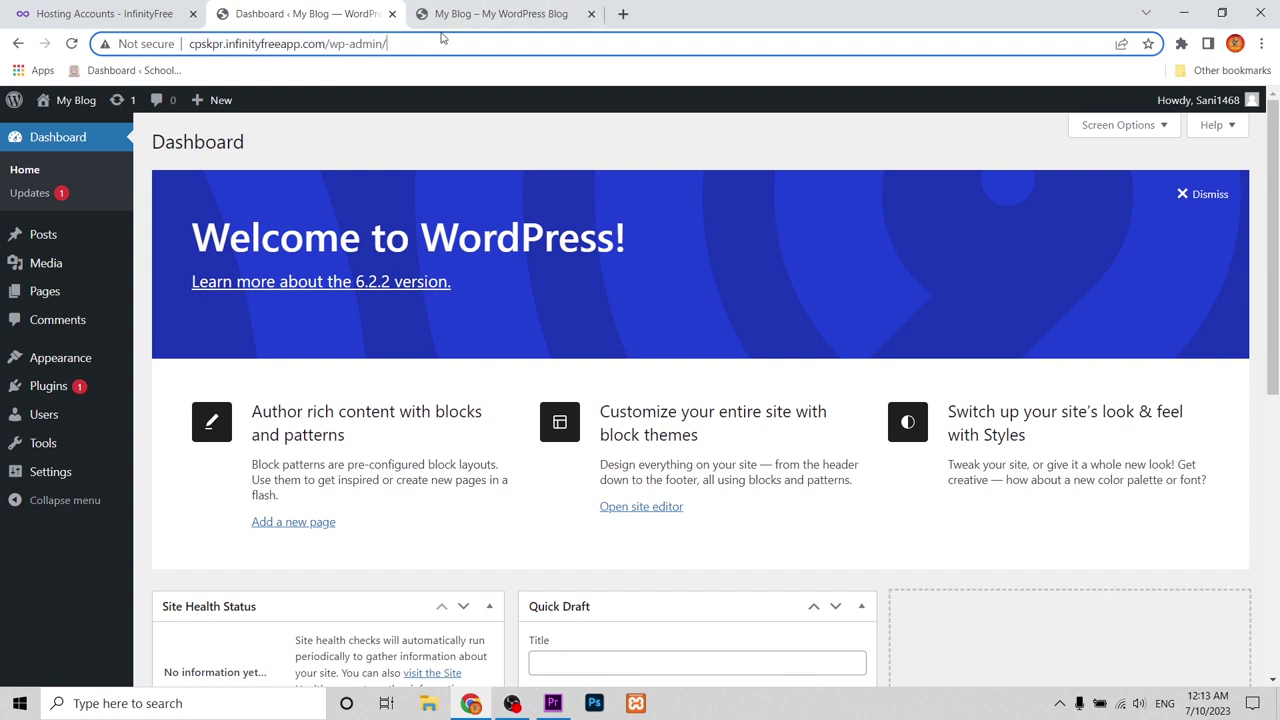
click(474, 16)
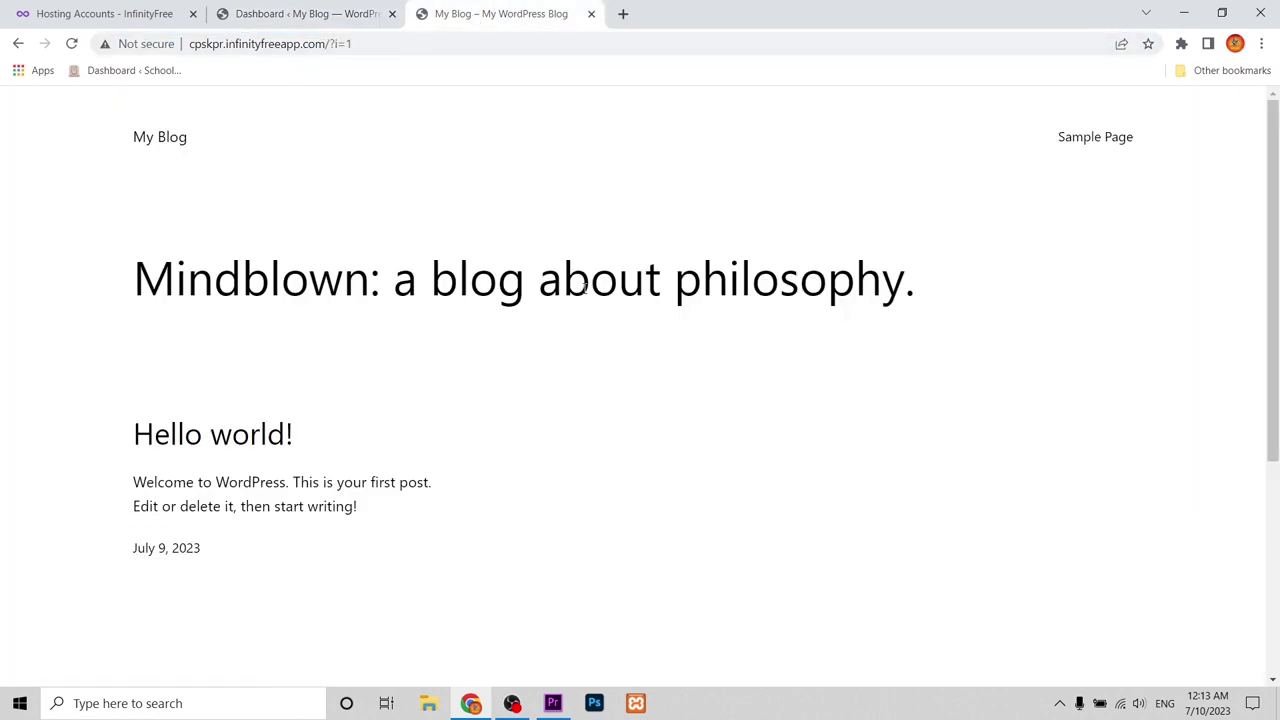
Glance at the WordPress dashboard, then return to the InfinityFree Hosting Accounts page.
click(316, 20)
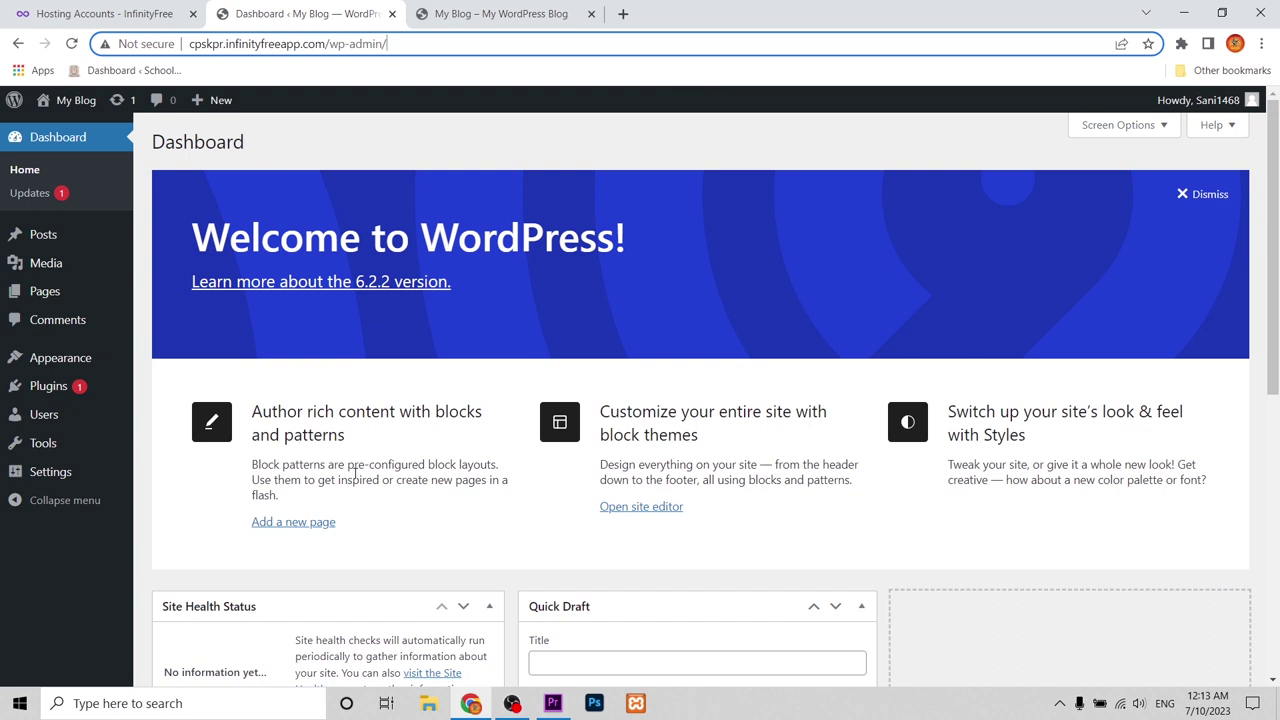
click(100, 13)
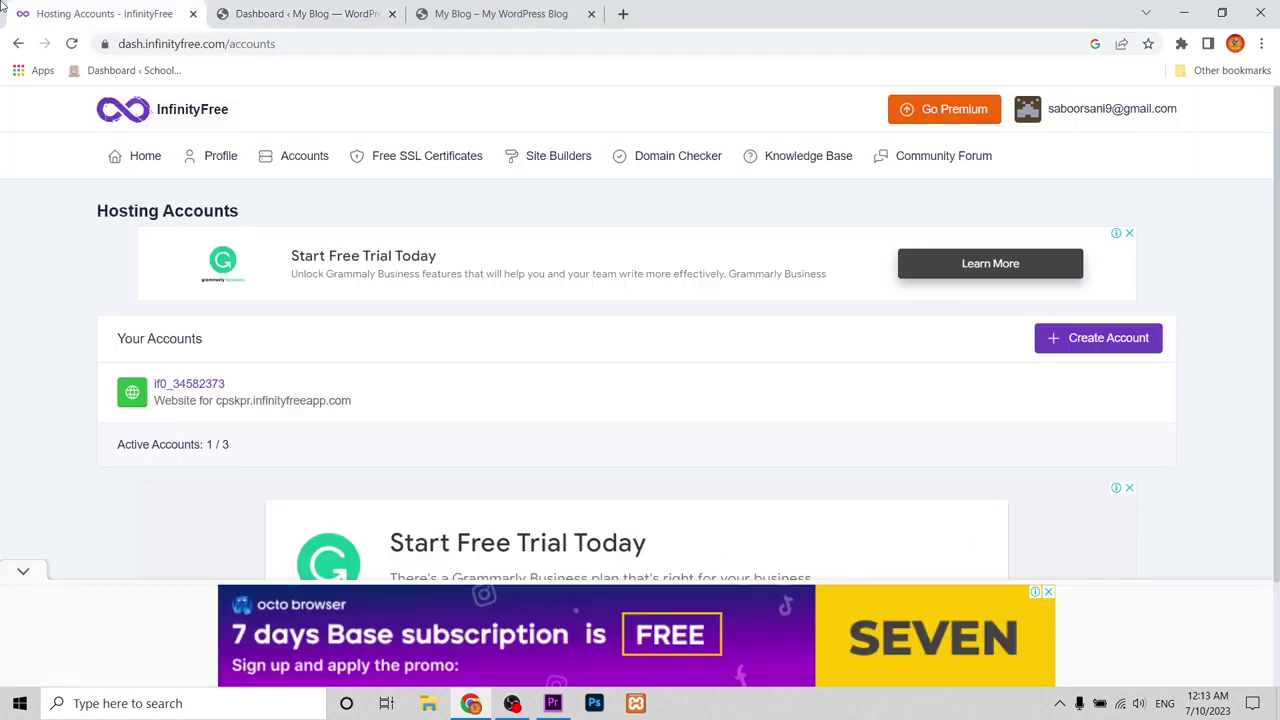